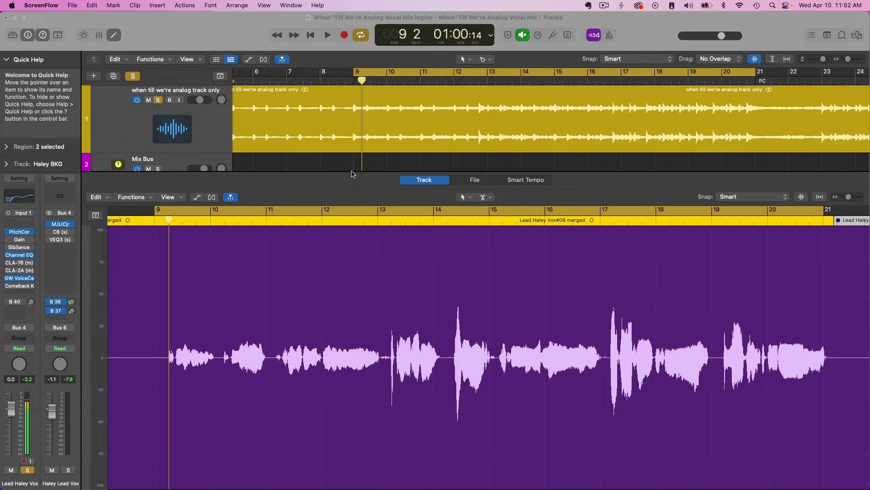
Step: Reopen the audio track editor for the lead vocal, enable Flex, and set its mode to Flex Pitch
key("e")
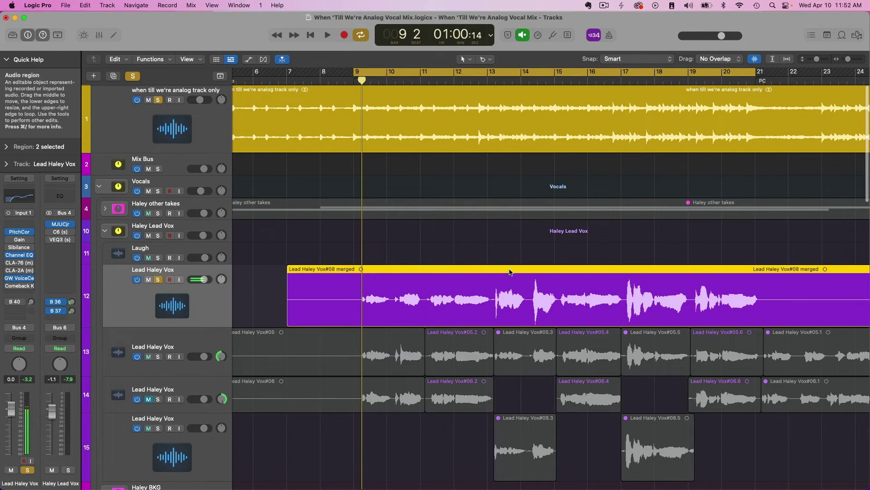
key("e")
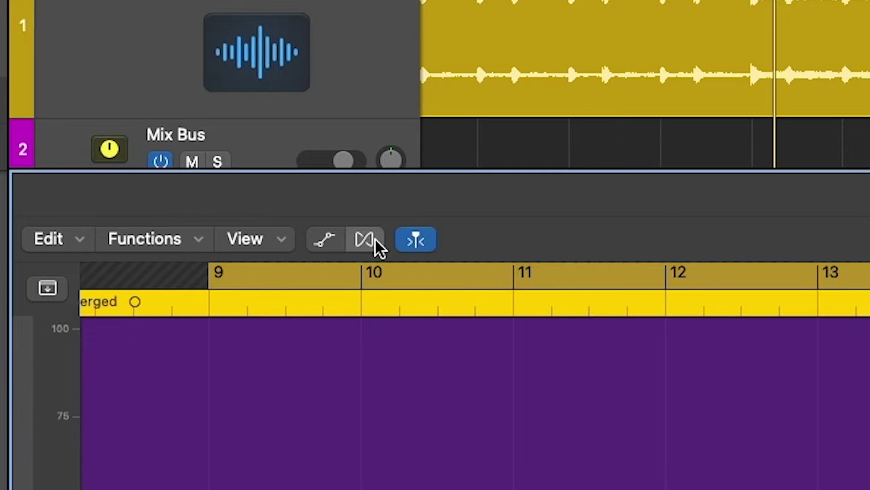
left_click(387, 239)
left_click(489, 247)
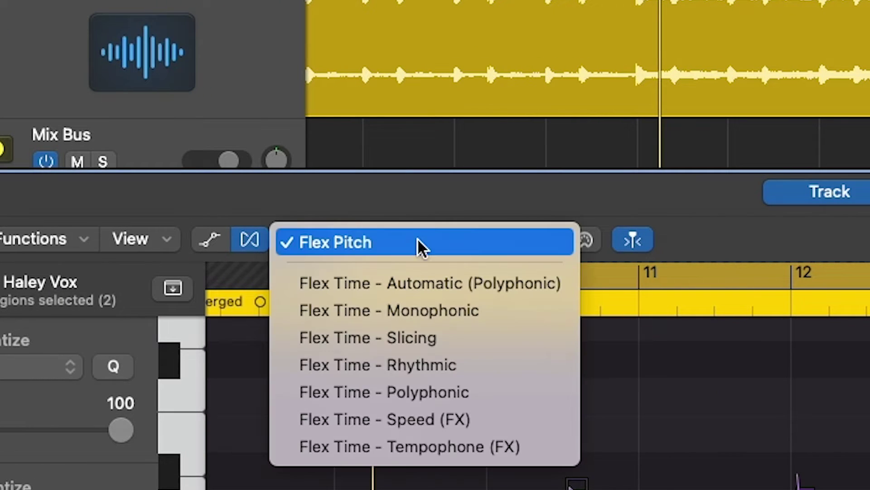
left_click(389, 247)
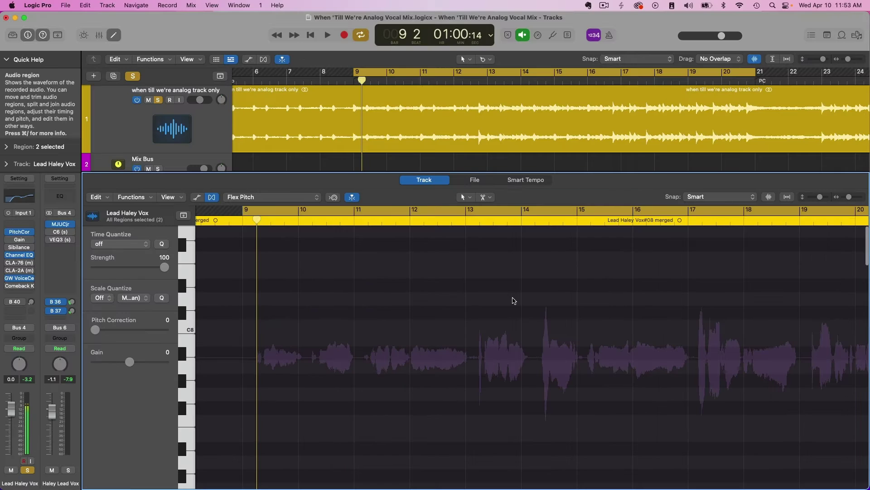
left_click(416, 247)
left_click(273, 199)
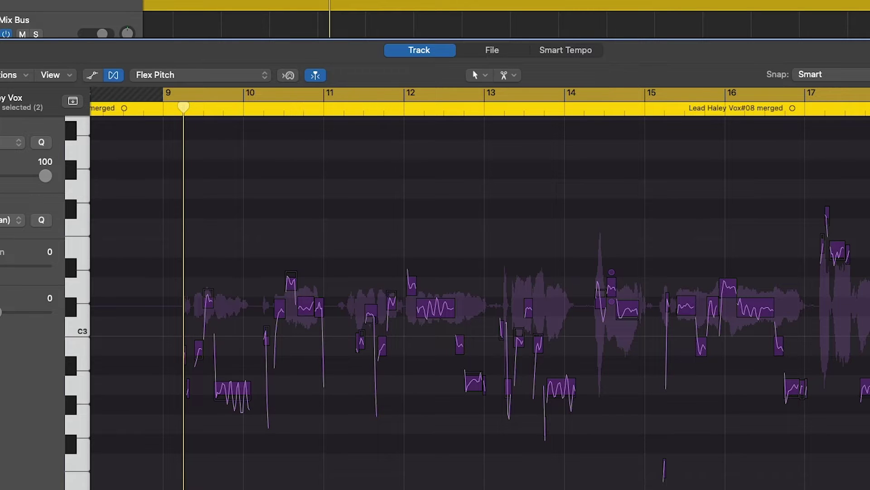
Step: Select all the detected pitch notes in the lead vocal and inspect them around bars 9 to 12
left_click_drag(202, 250, 665, 484)
left_click(616, 204)
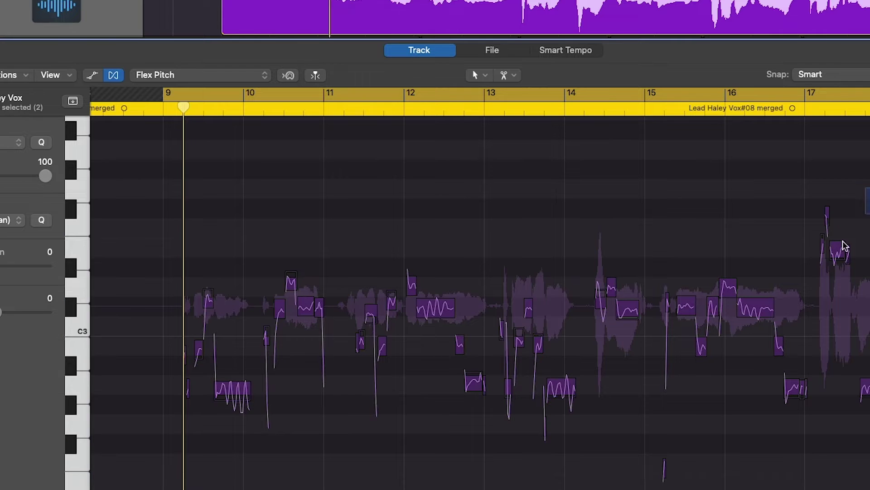
left_click_drag(867, 187, 150, 460)
key("super+Right")
key("super+Right")
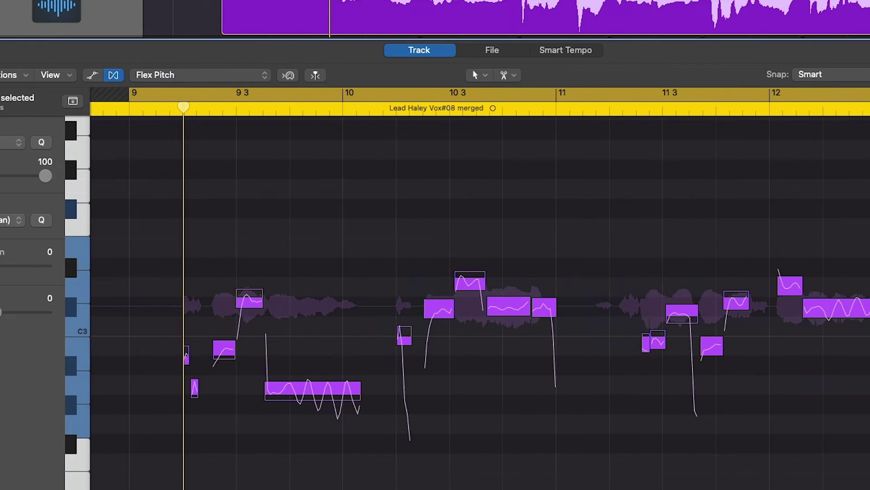
Step: Select the single note near 9 3, and replace that selection with every note on the A below C3
left_click(398, 287)
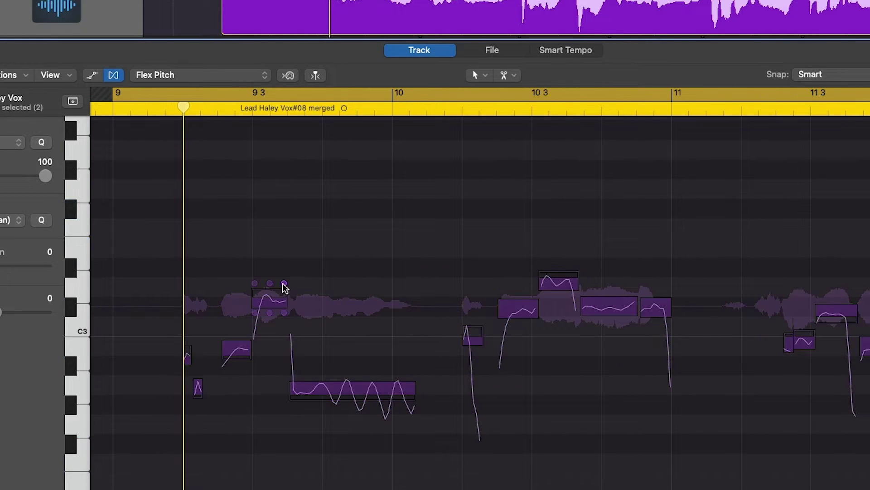
left_click(278, 295)
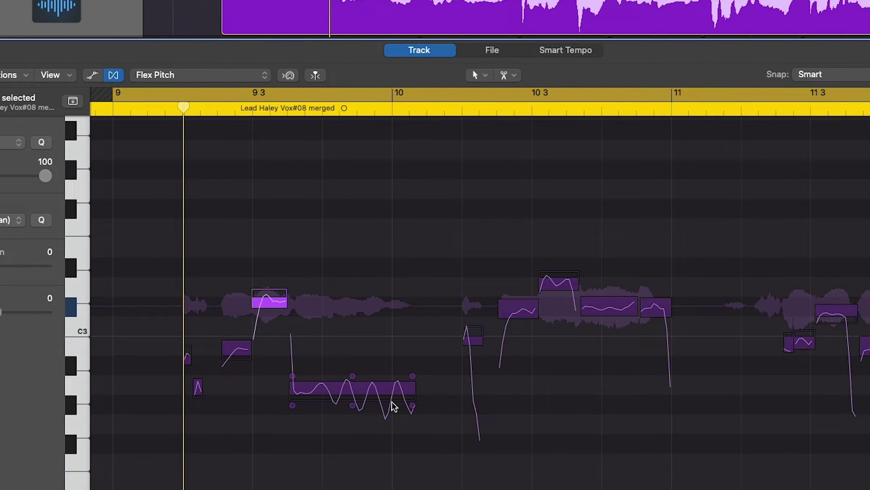
left_click(83, 387)
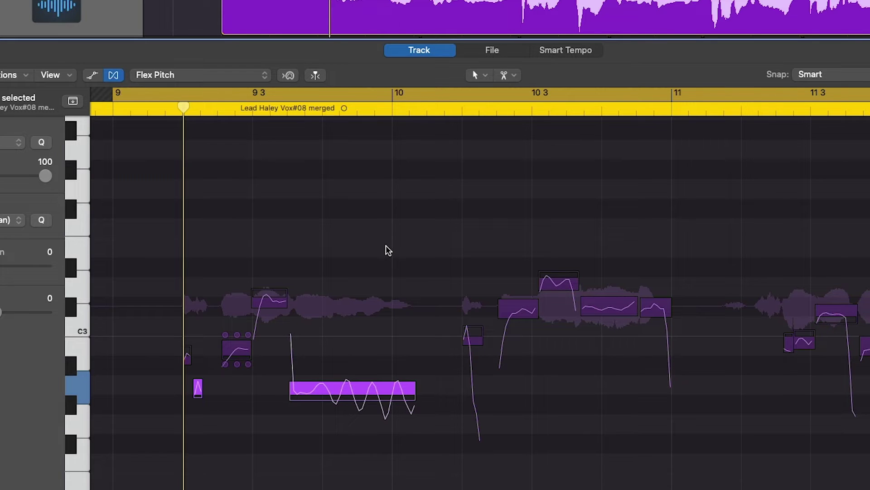
Step: Examine the pitch notes along the lead vocal from bar 9 through bar 16 and return to the first phrase
scroll(320, 273, "right", 2)
scroll(241, 328, "right", 5)
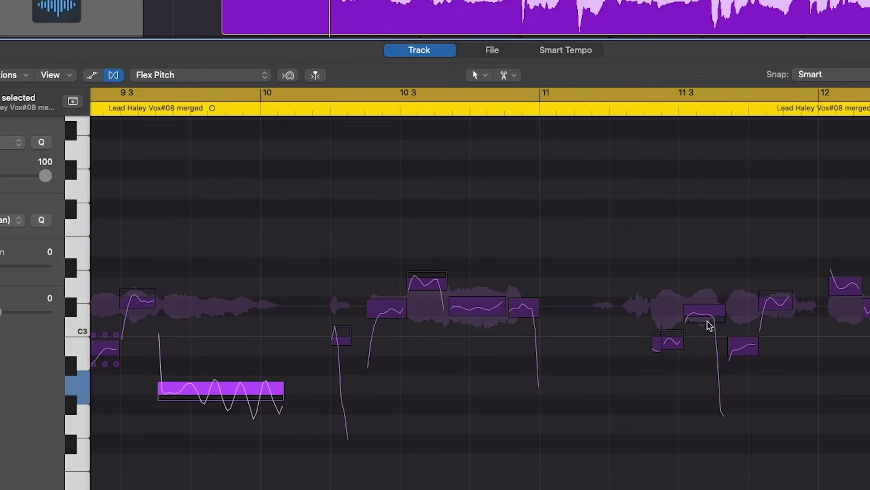
scroll(431, 331, "right", 15)
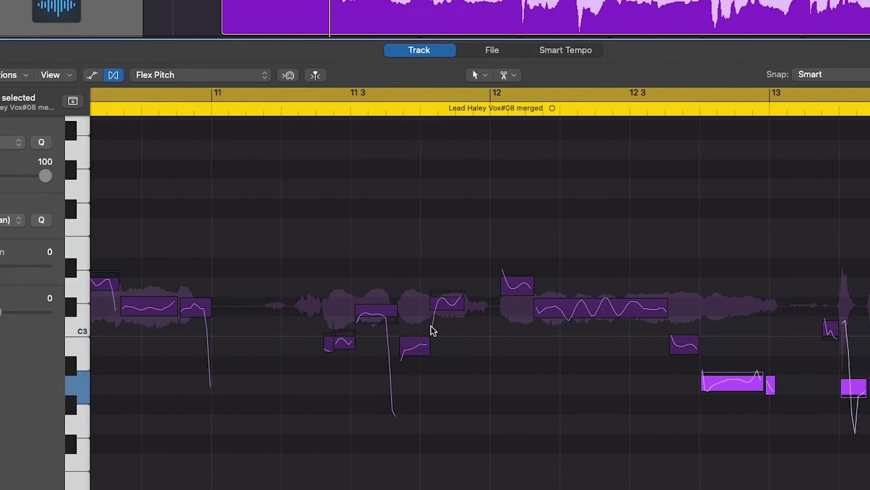
scroll(431, 331, "right", 15)
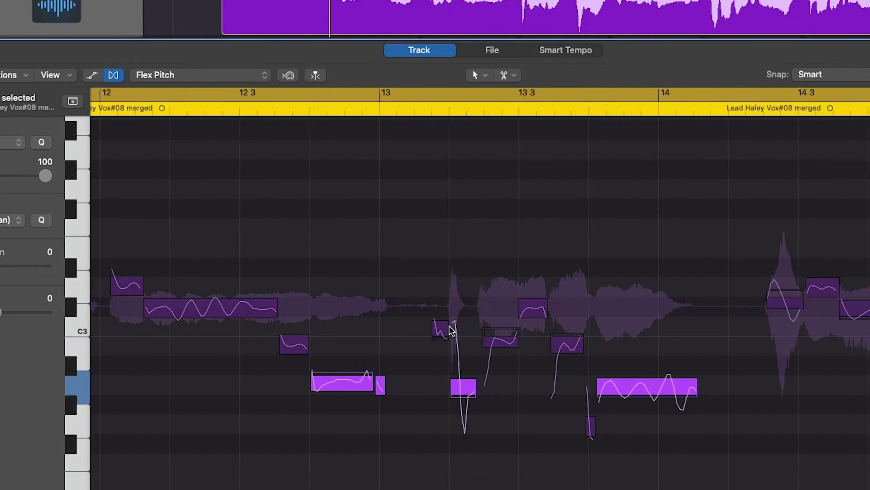
scroll(489, 332, "right", 15)
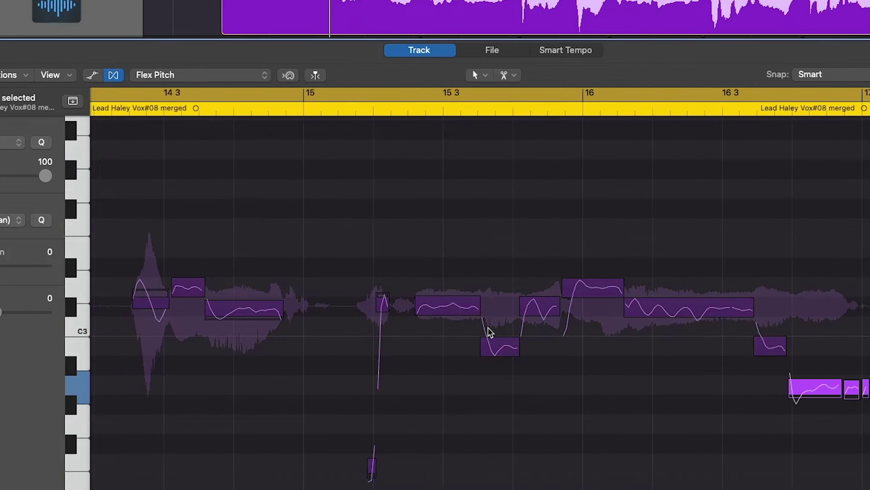
scroll(489, 332, "right", 11)
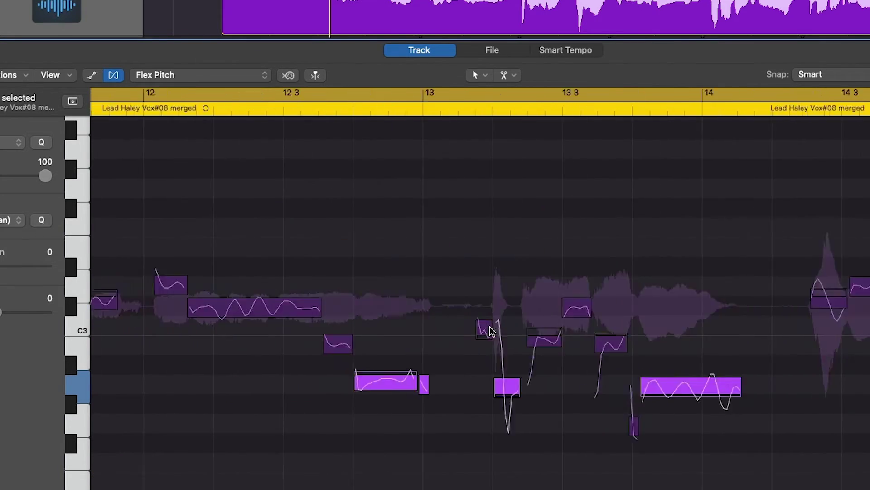
scroll(487, 331, "left", 20)
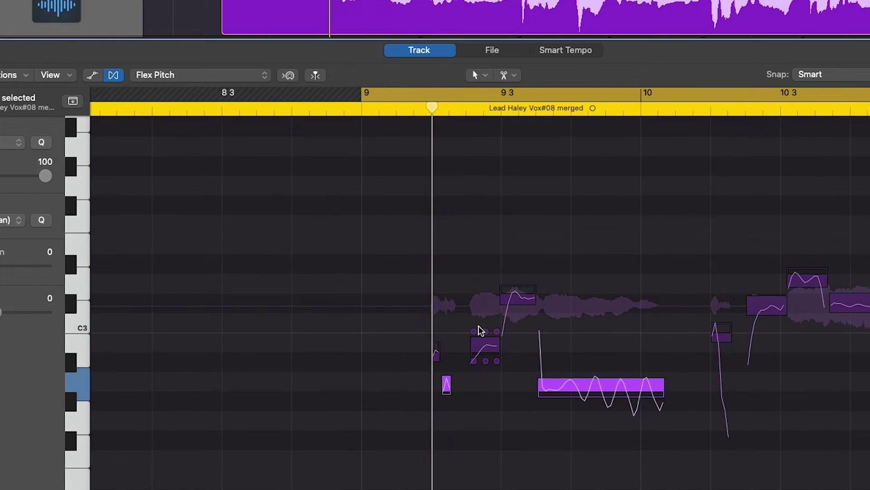
scroll(482, 331, "right", 2)
scroll(482, 331, "right", 2)
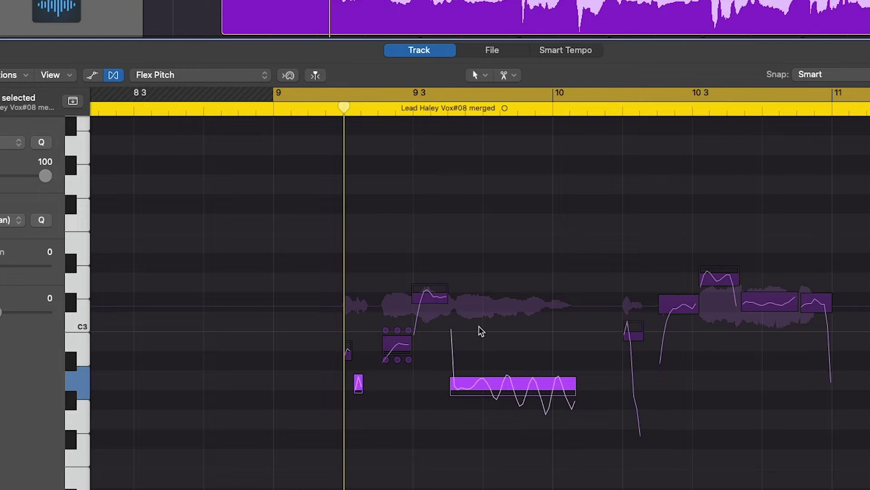
scroll(481, 331, "left", 10)
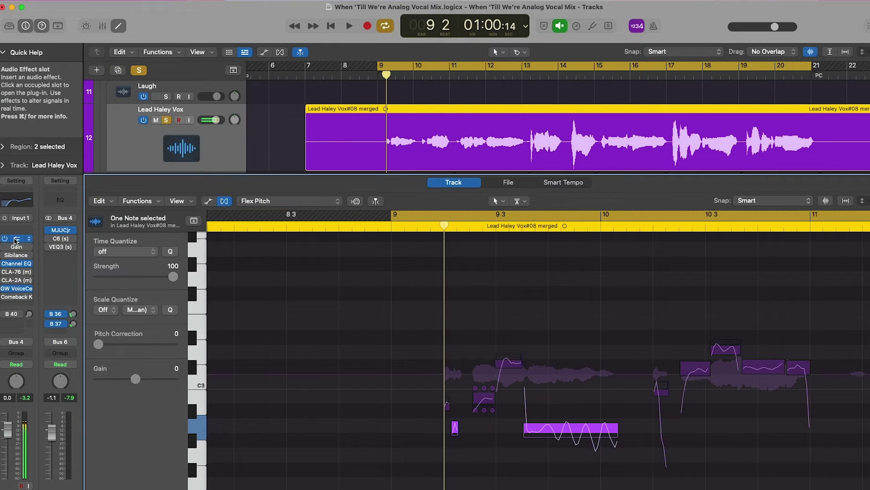
Step: Open the lead vocal's Pitch Correction plug-in, bypass it, and move its window clear of the Flex Pitch notes
left_click(16, 239)
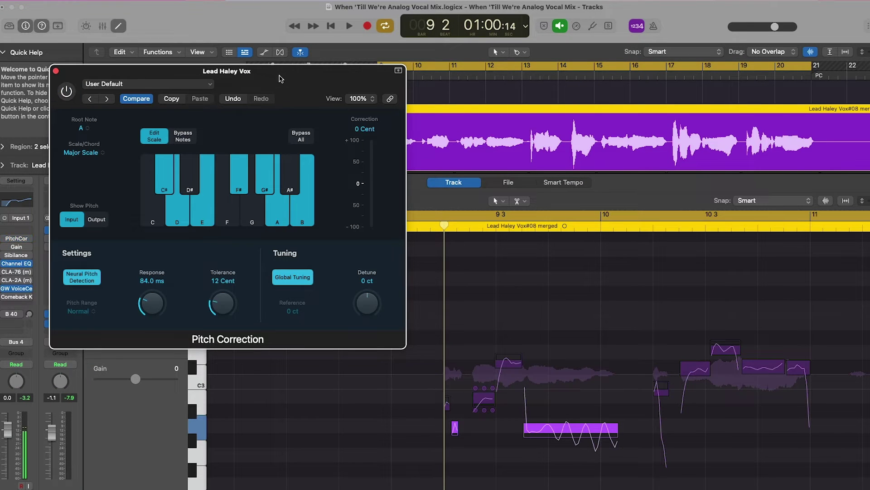
left_click_drag(280, 76, 262, 15)
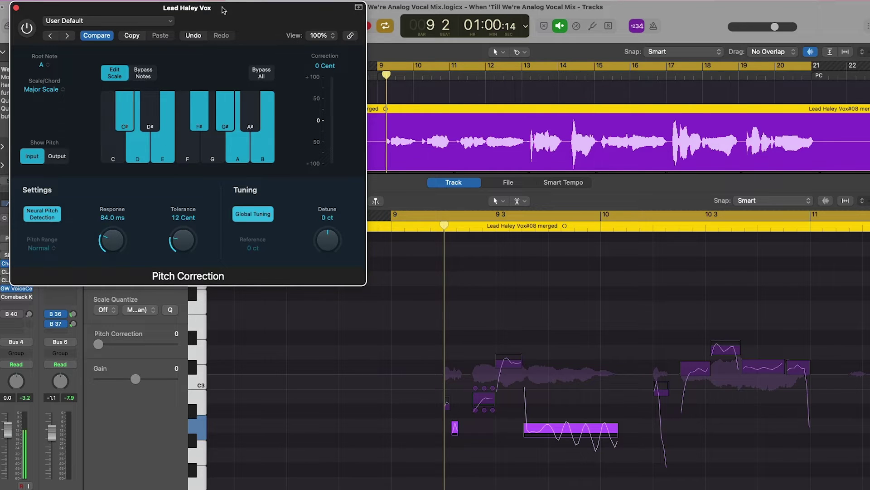
left_click_drag(222, 9, 203, 6)
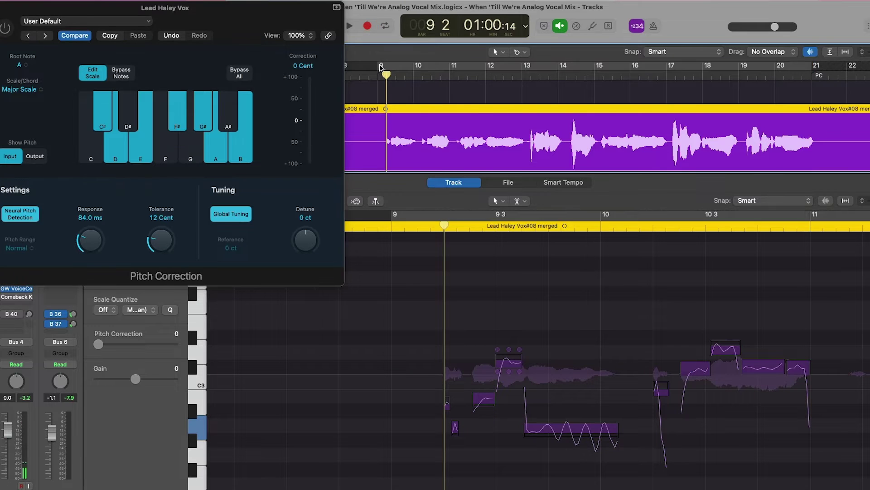
Step: Shorten the cycle range to bars 9 to 13 and enlarge the audio track editor
left_click_drag(812, 67, 523, 81)
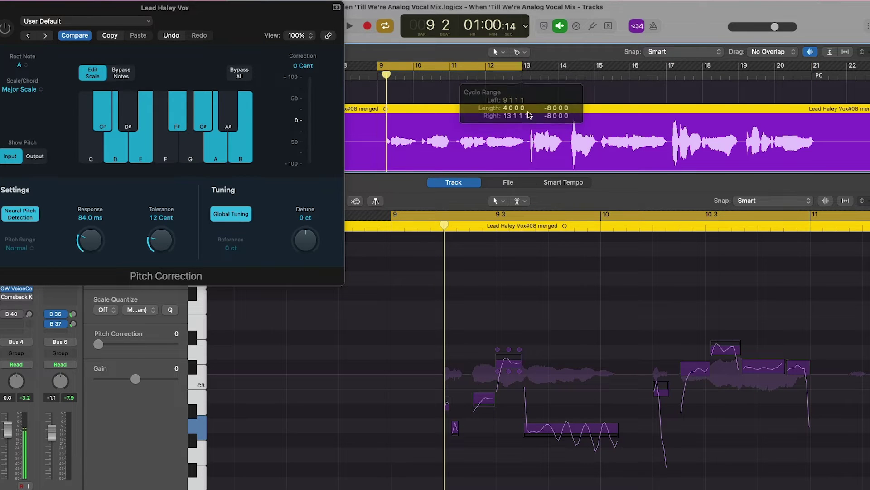
key("super+Left")
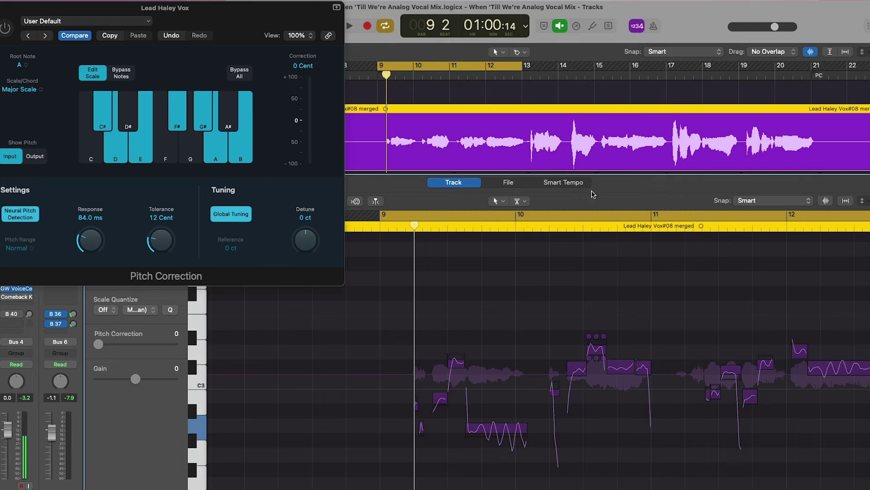
left_click_drag(565, 174, 565, 109)
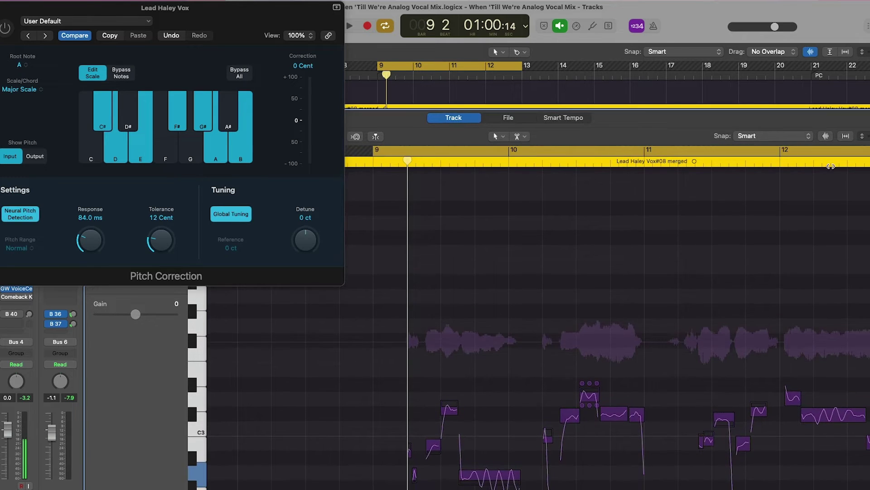
Step: Play back the vocal phrase within the cycle range
key("space")
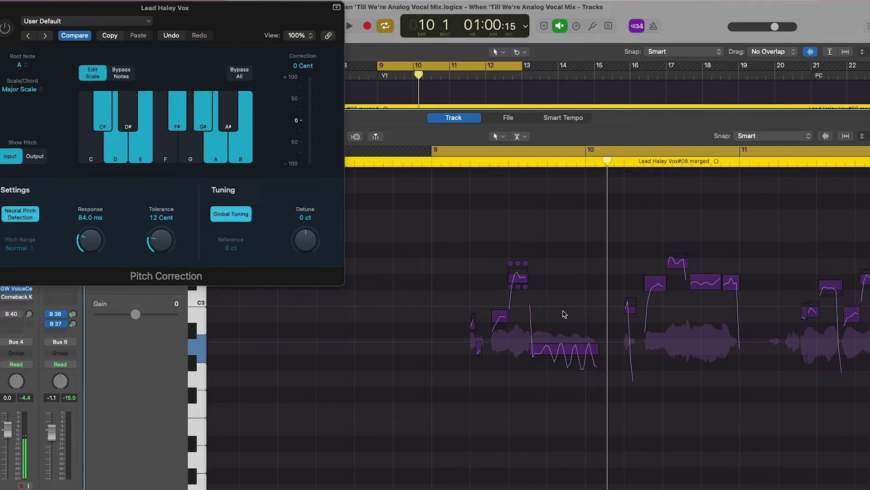
key("space")
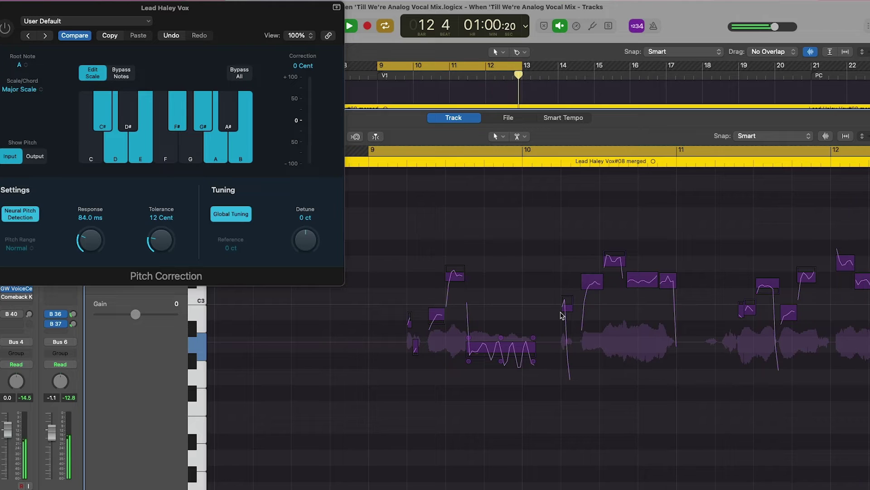
key("space")
Step: Select the vocal note at 9 3, hide the plug-in window, and set the note's pitch correction to 83
left_click(503, 272)
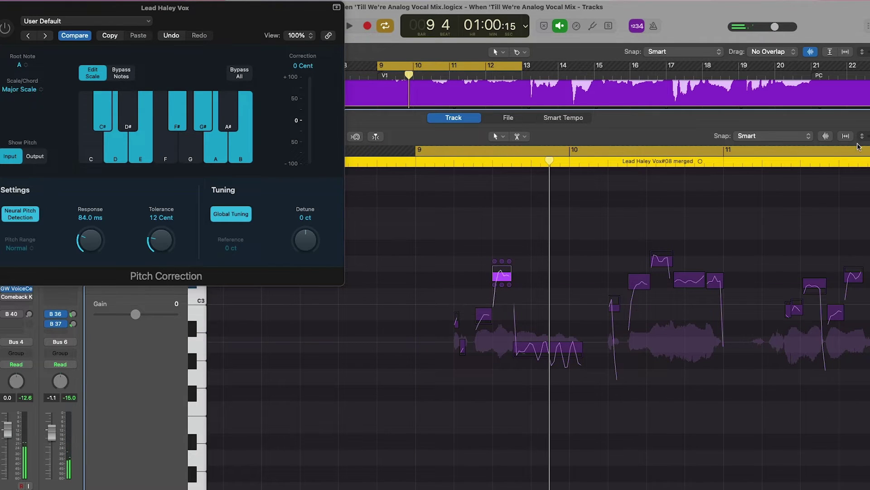
key("super+Right")
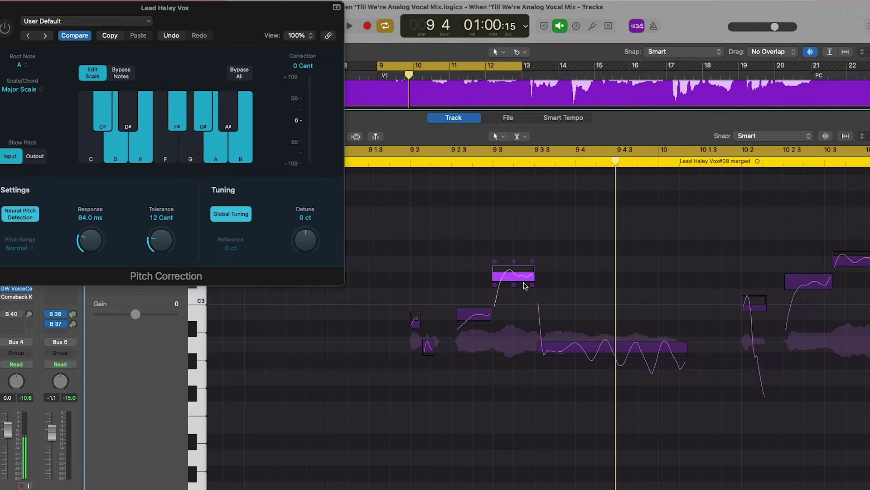
key("v")
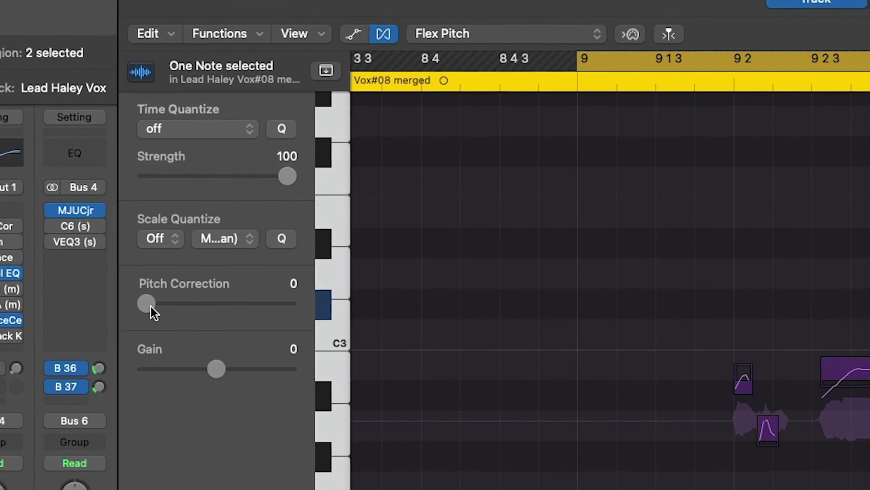
left_click_drag(151, 306, 153, 307)
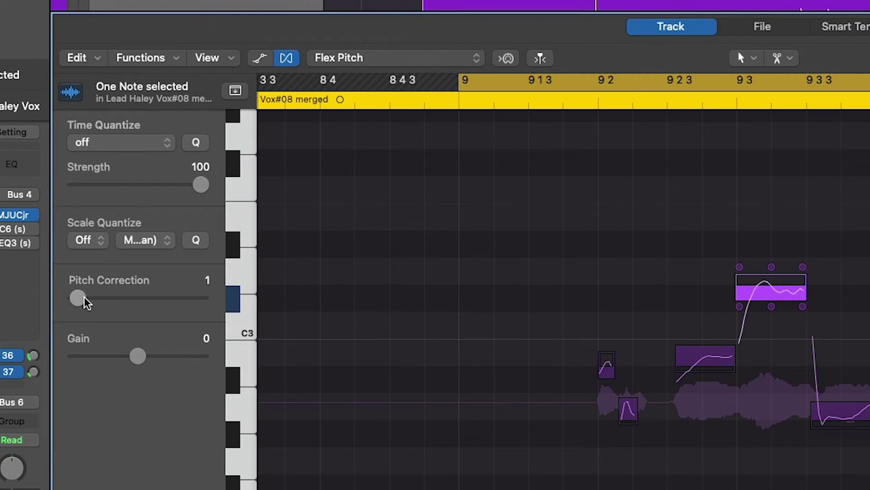
left_click_drag(84, 303, 180, 301)
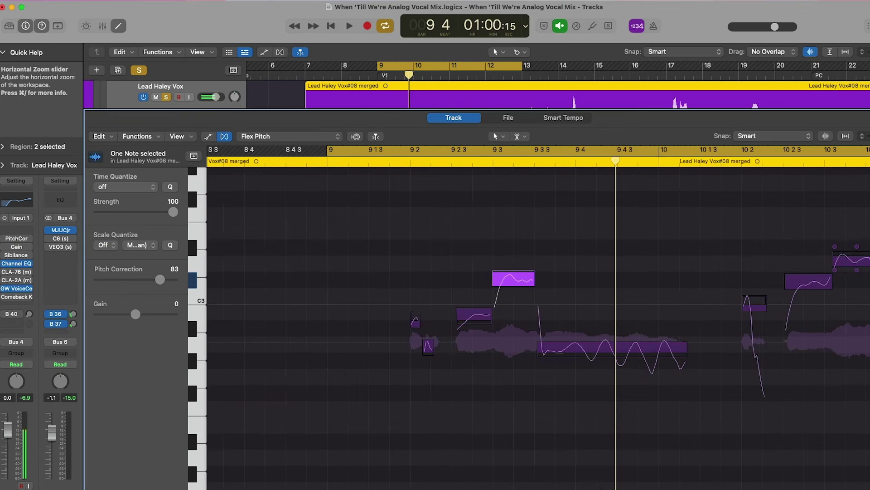
Step: Select all the vocal notes in the editor and set their pitch correction to 50
left_click_drag(869, 136, 859, 136)
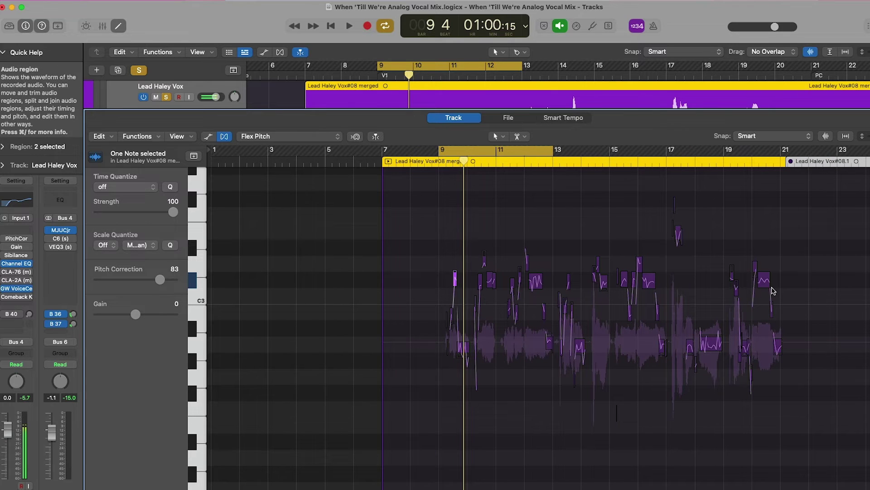
left_click_drag(816, 195, 395, 399)
left_click_drag(93, 279, 123, 281)
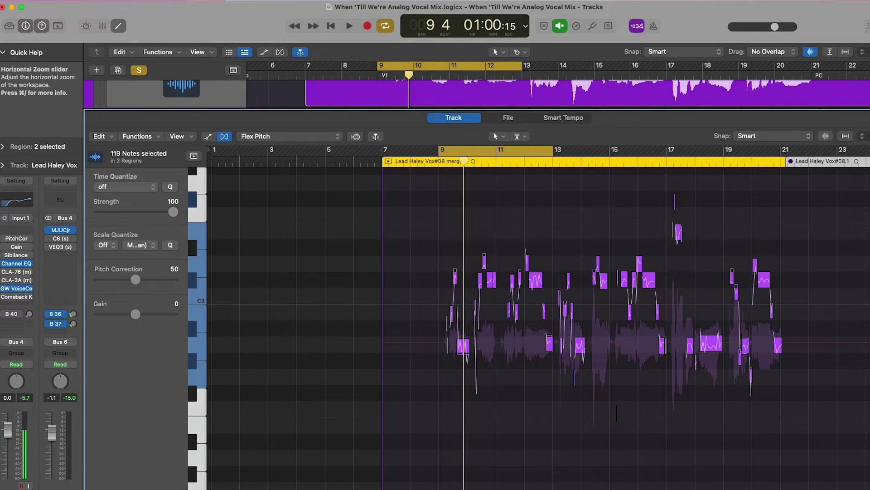
Step: Clear the note selection and place the playhead at the start of bar 9
key("super+Right")
key("super+Right")
key("super+Right")
key("super+Right")
key("super+Right")
key("super+Right")
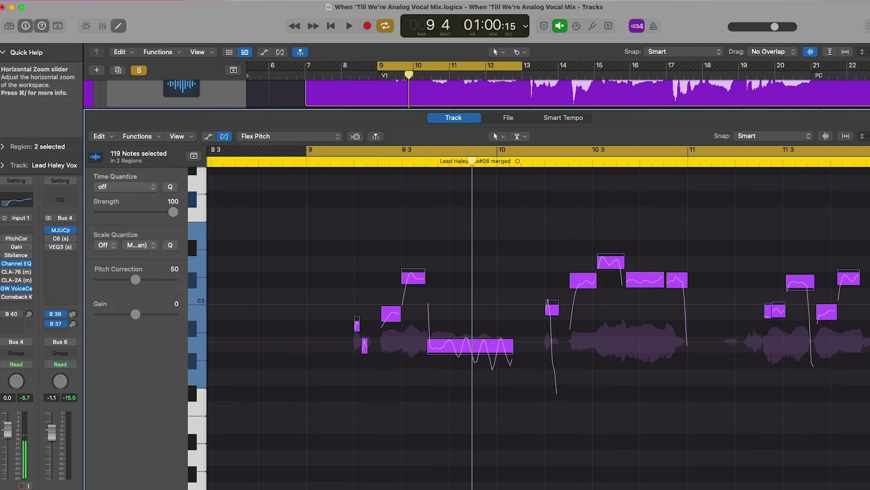
left_click(382, 230)
left_click(316, 160)
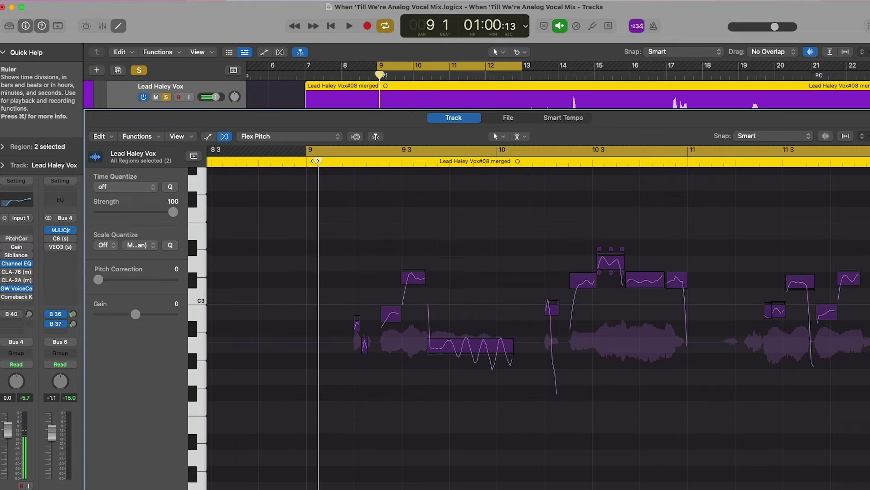
Step: Lower the first short vocal note at 9 2 by a semitone to A2 and play back the phrase from bar 9
key("space")
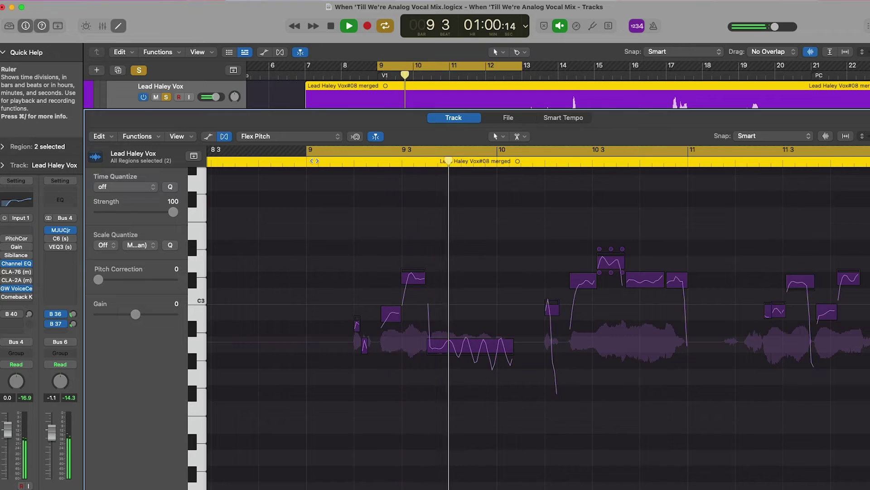
key("space")
left_click(385, 323)
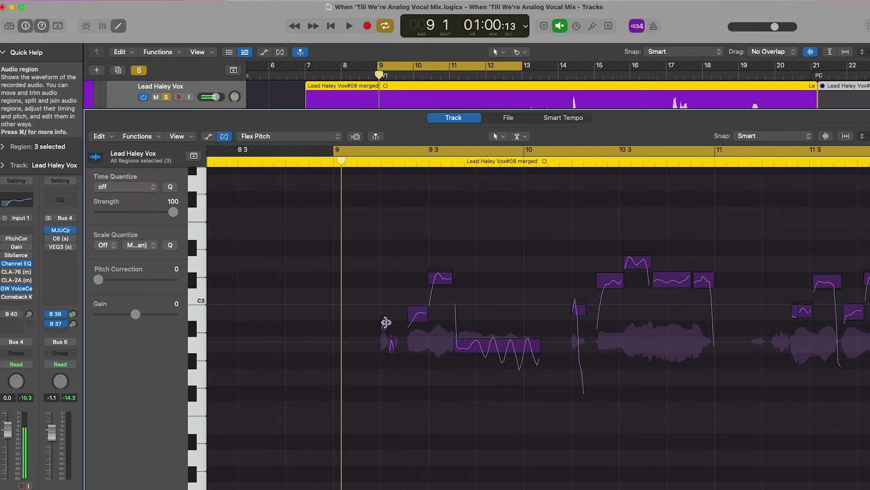
left_click(384, 331)
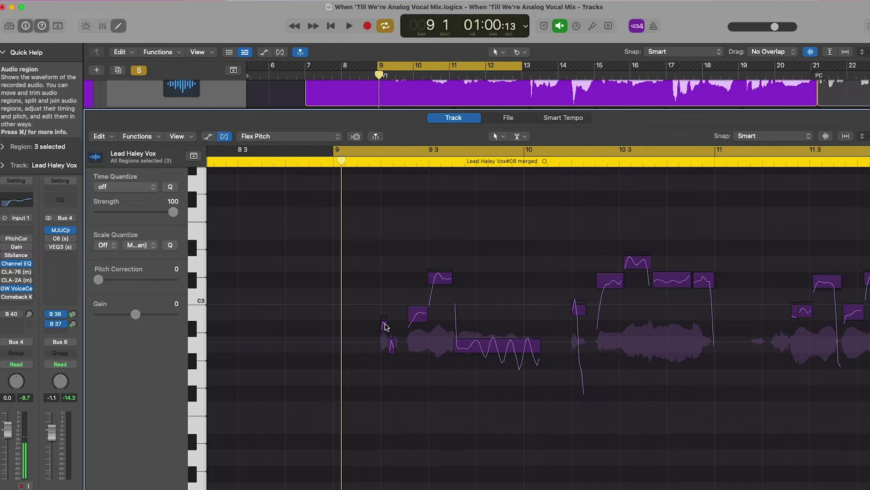
key("super+Right")
key("super+Right")
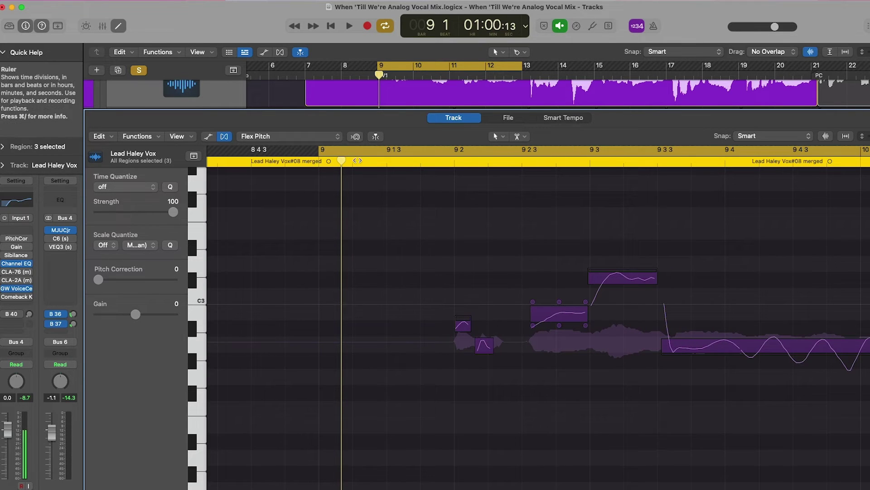
left_click_drag(340, 161, 337, 197)
left_click_drag(463, 325, 463, 343)
key("space")
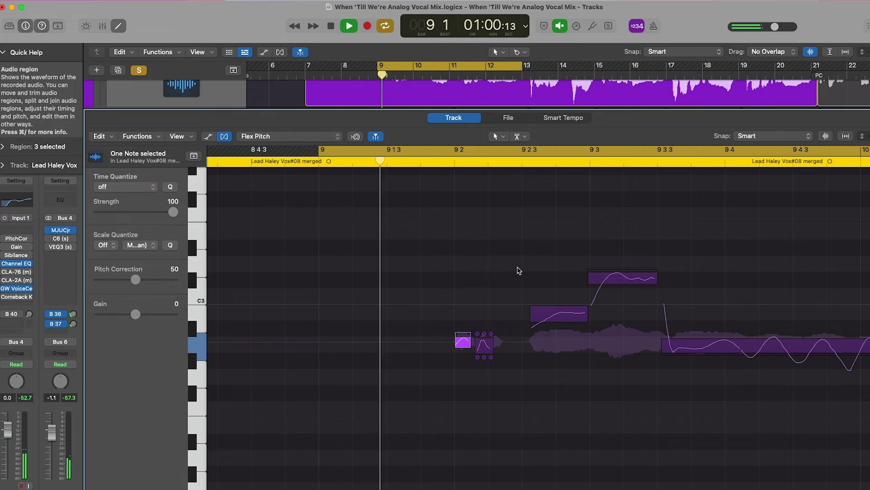
key("space")
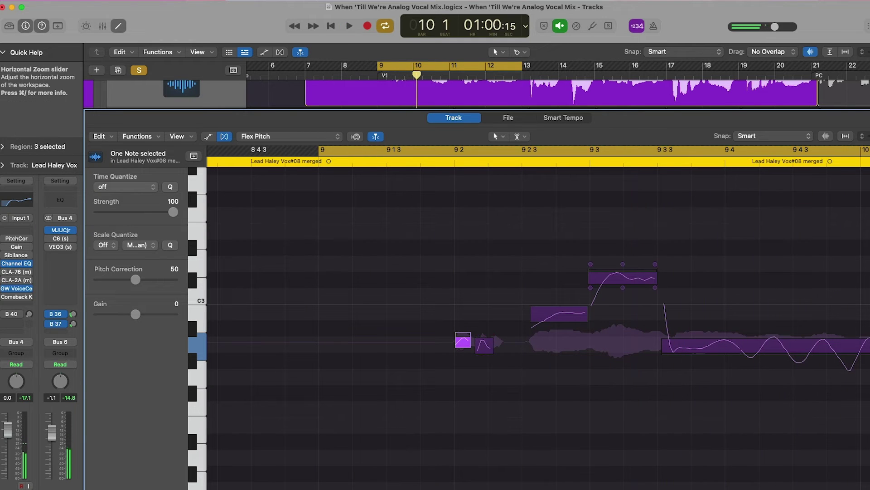
Step: Try the long wavering note leading into bar 10 with 72% vibrato and play it back
scroll(857, 262, "down", 5)
scroll(687, 326, "right", 5)
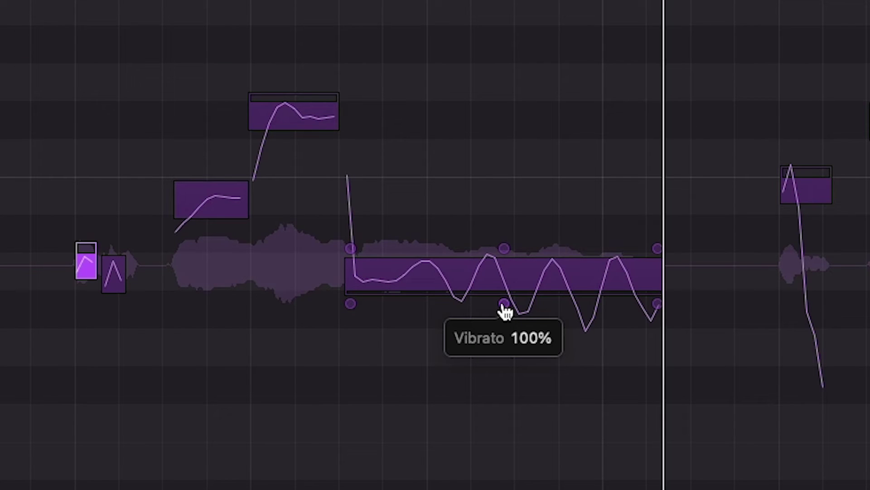
left_click_drag(504, 303, 504, 316)
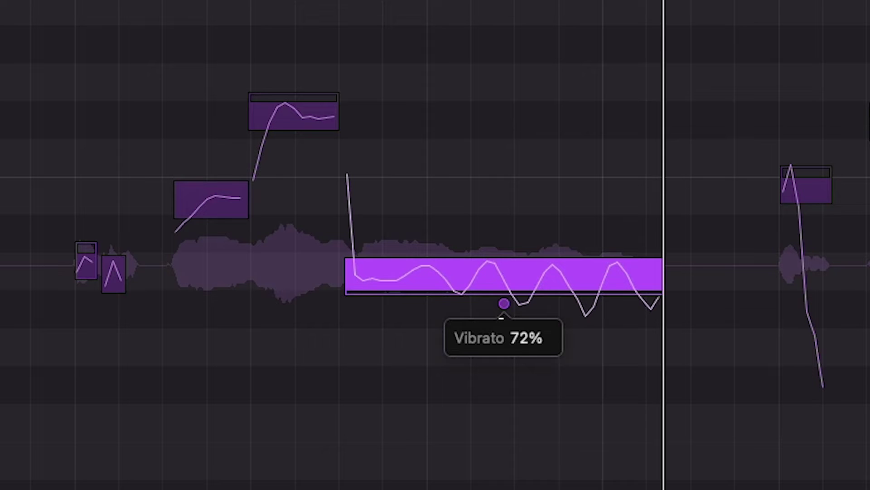
key("space")
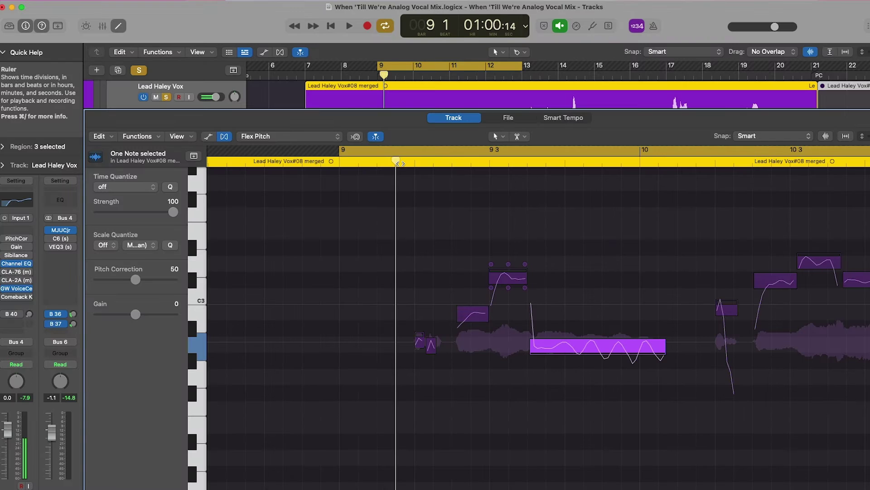
scroll(589, 238, "left", 2)
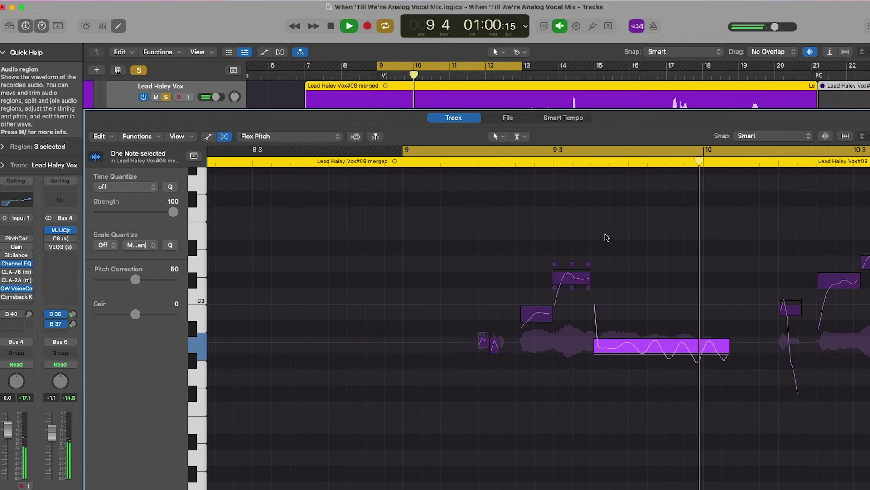
key("space")
Step: Increase the vibrato of the long note leading into bar 10 again and play the vocal through to 11 3
left_click_drag(624, 358, 624, 346)
left_click(427, 159)
key("space")
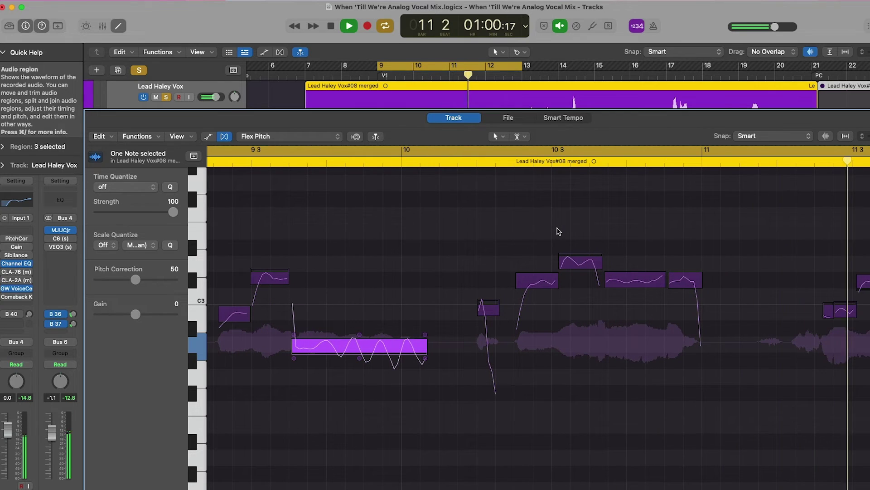
key("space")
Step: Set the pitch correction of the short note at 10 2 to 70, then play the vocal to bar 14 with cycling off
left_click(488, 309)
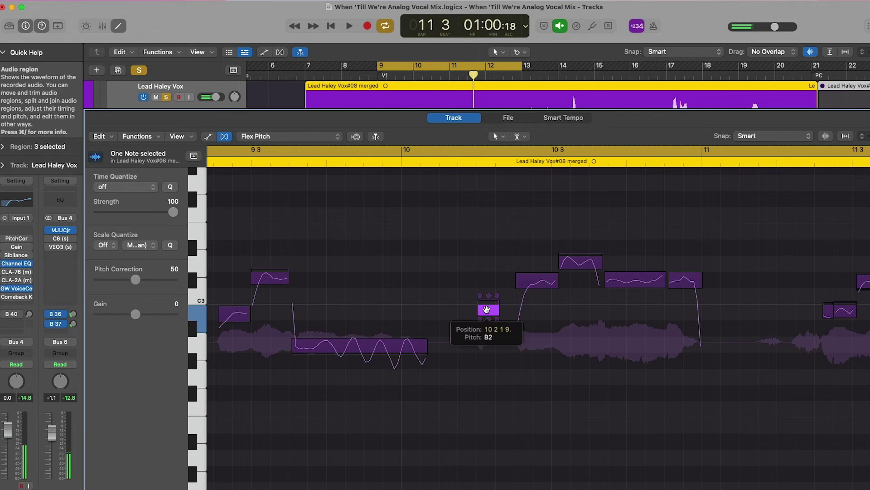
mouse_move(135, 280)
left_mouse_down()
mouse_move(166, 280)
mouse_move(150, 280)
left_mouse_up()
key("space")
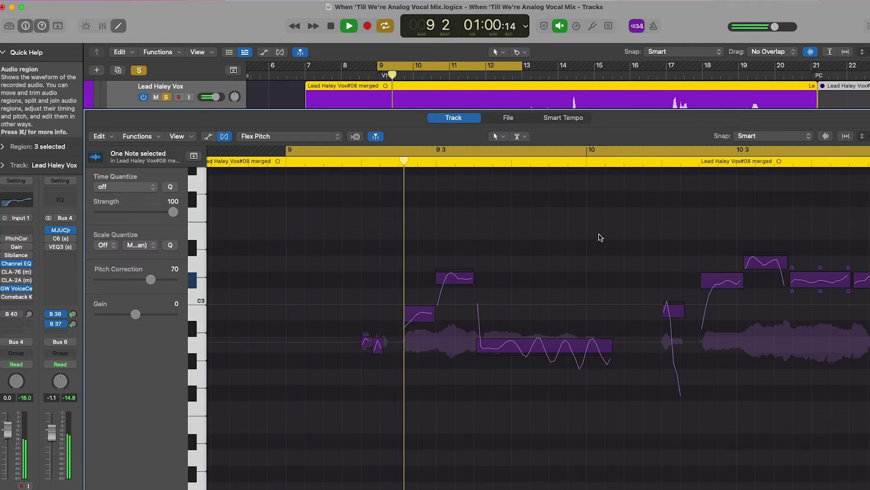
key("c")
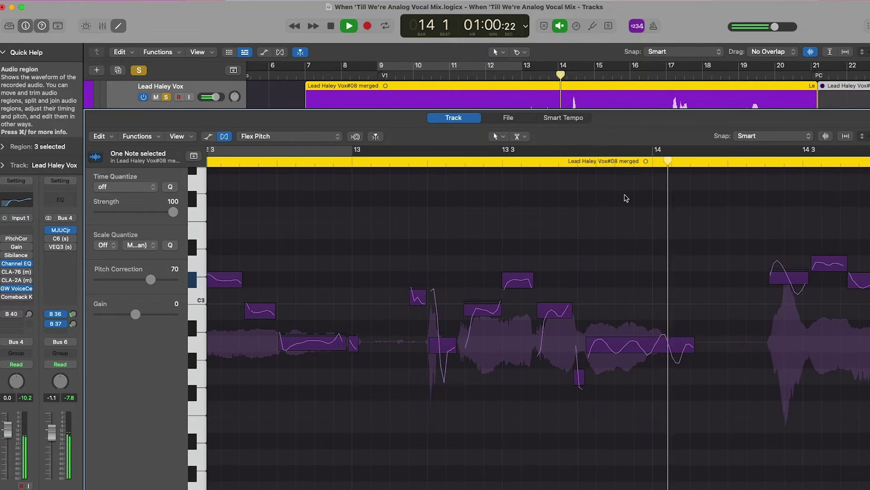
key("space")
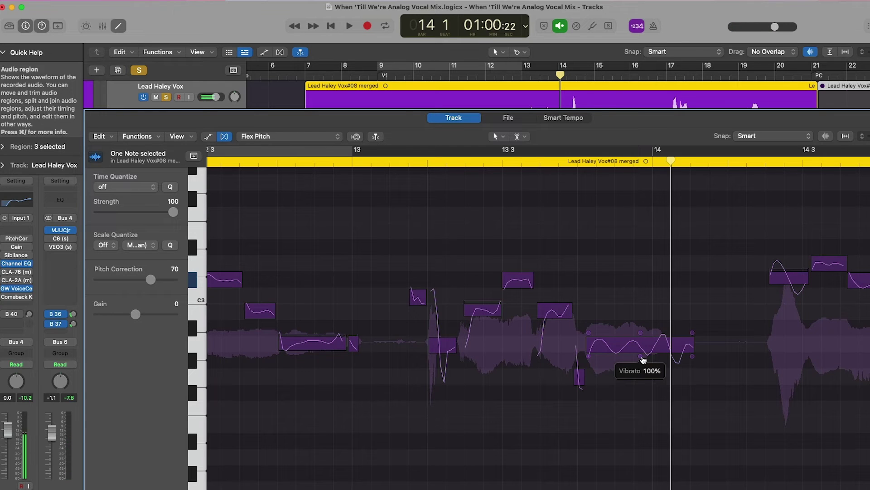
Step: Reduce the vibrato of the long note crossing into bar 14 and play back the phrase from bar 13
left_click_drag(642, 359, 641, 356)
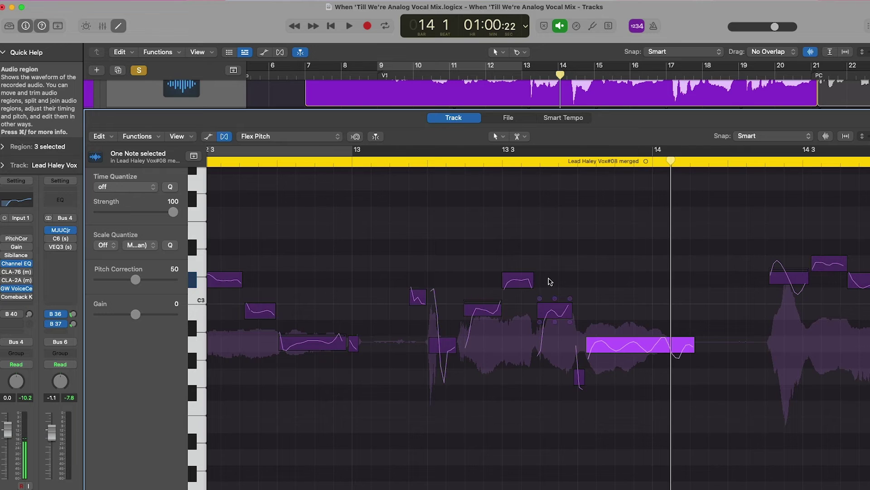
double_click(394, 164)
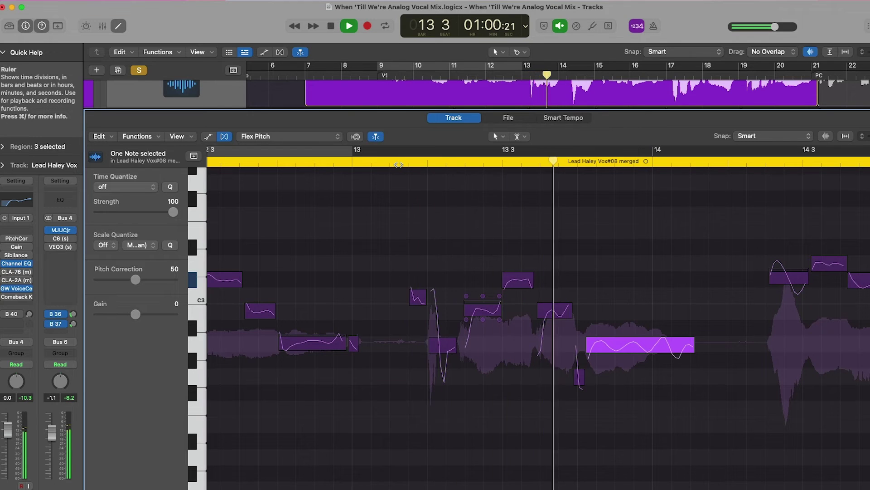
key("space")
Step: Move the short note at 13 1 4 up to C#3 and play back the phrase around bar 13
left_click(417, 297)
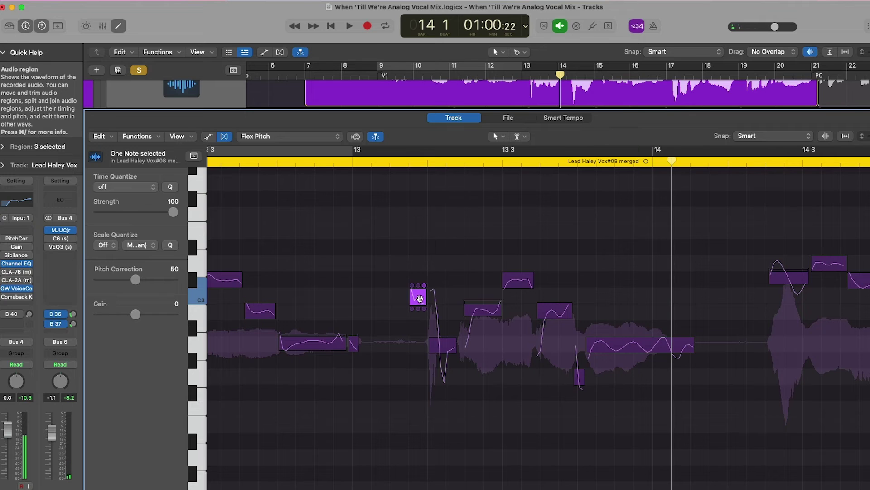
left_click_drag(419, 297, 421, 277)
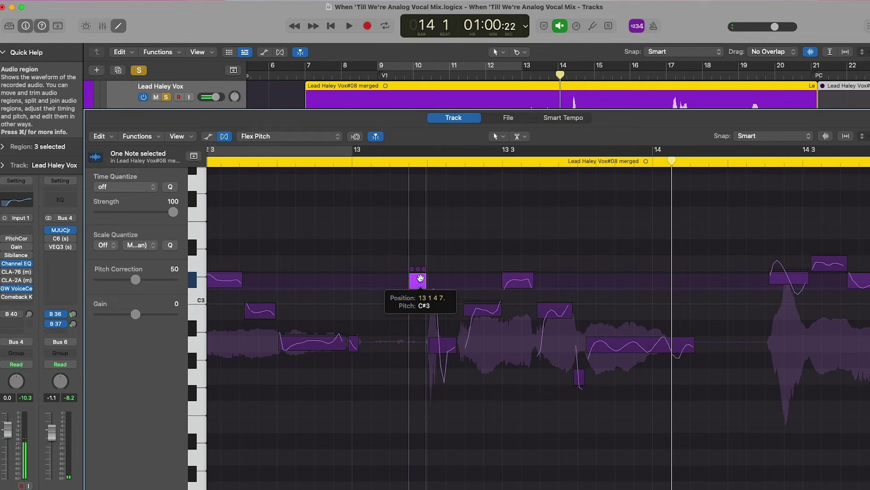
left_click(347, 161)
key("space")
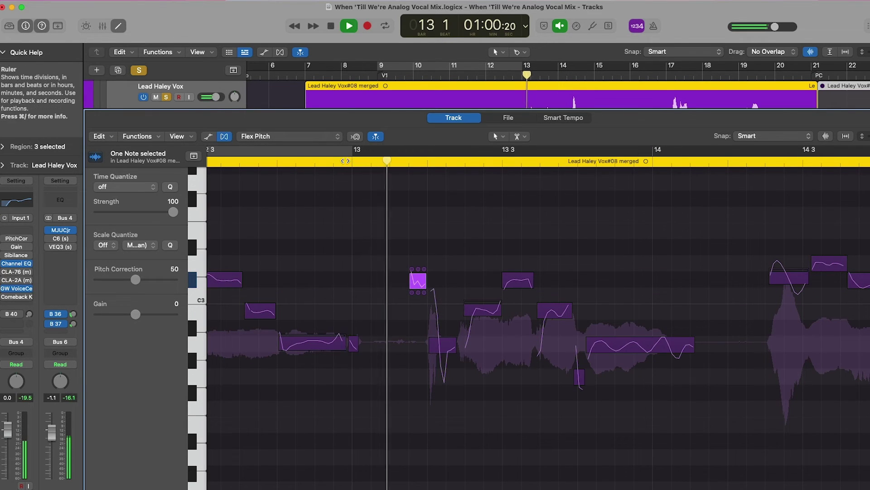
left_click(345, 161)
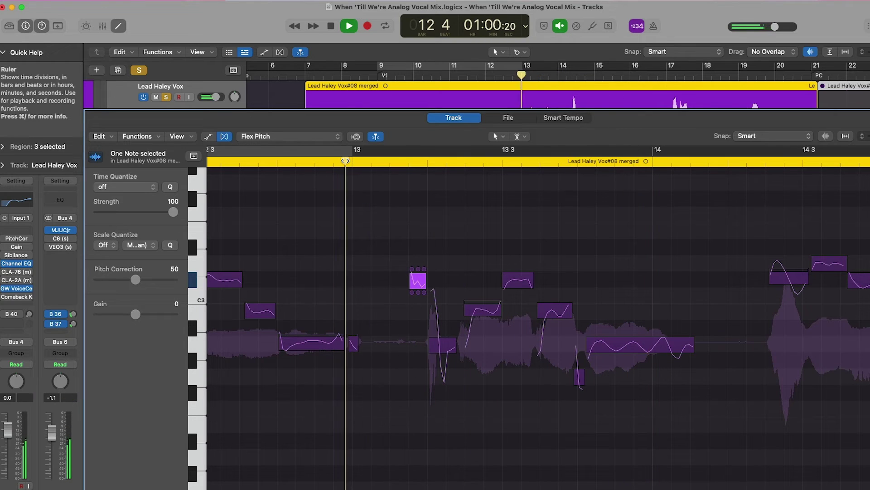
key("space")
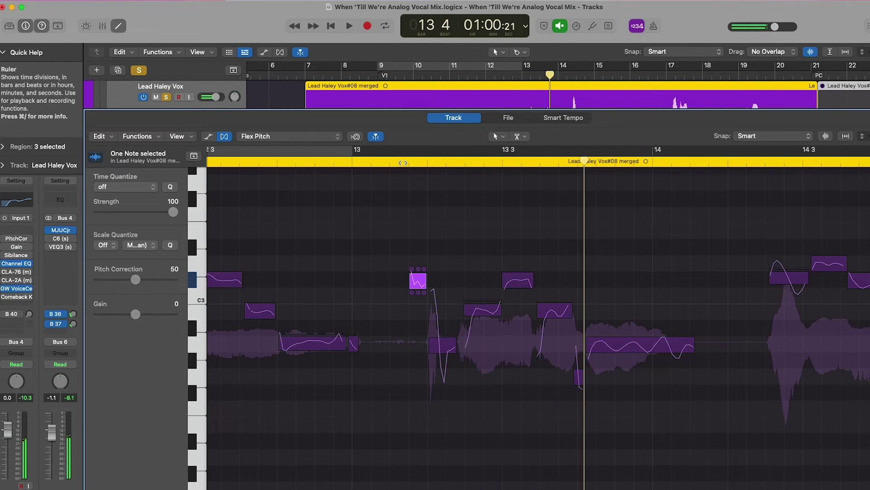
Step: Play the vocal from just after bar 13 through to bar 15
left_click_drag(403, 163, 424, 167)
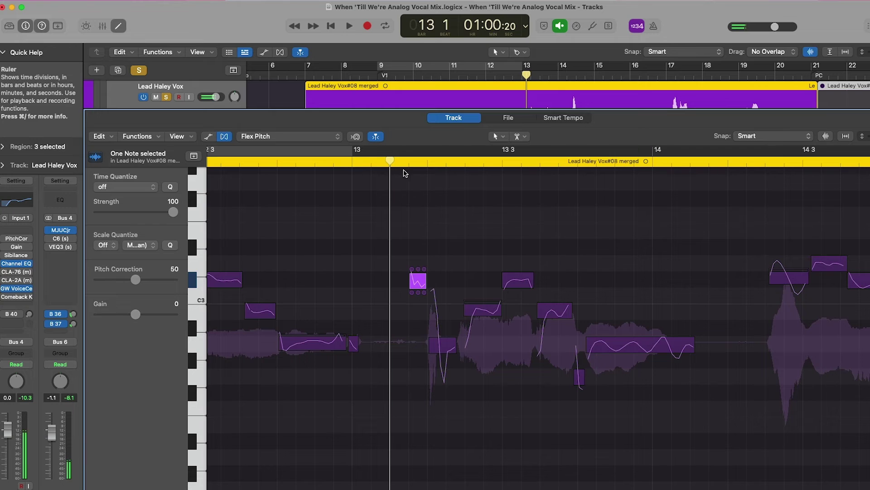
key("space")
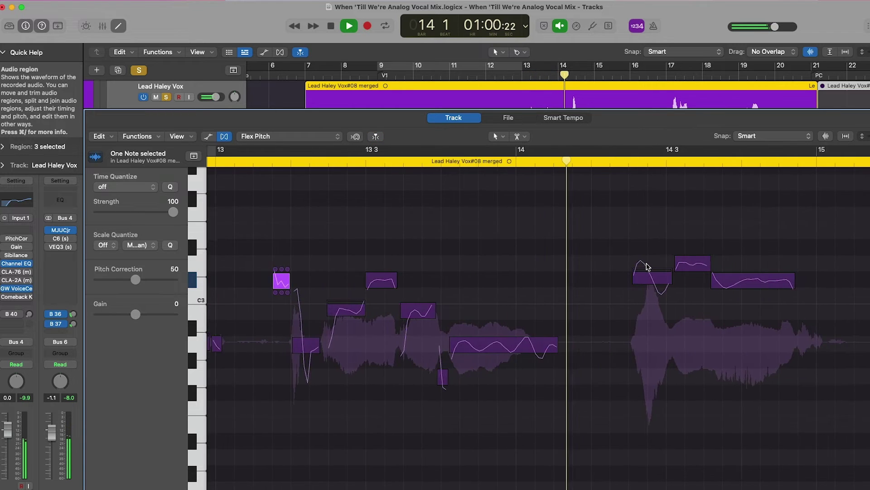
key("comma")
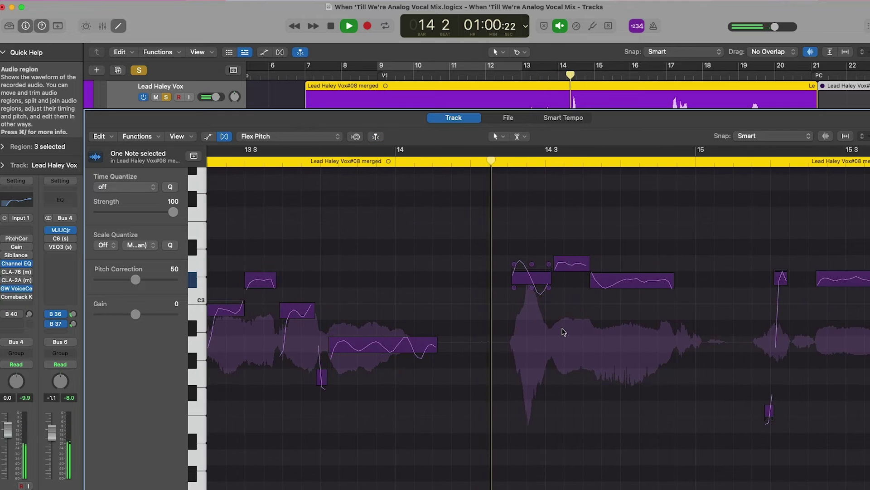
key("space")
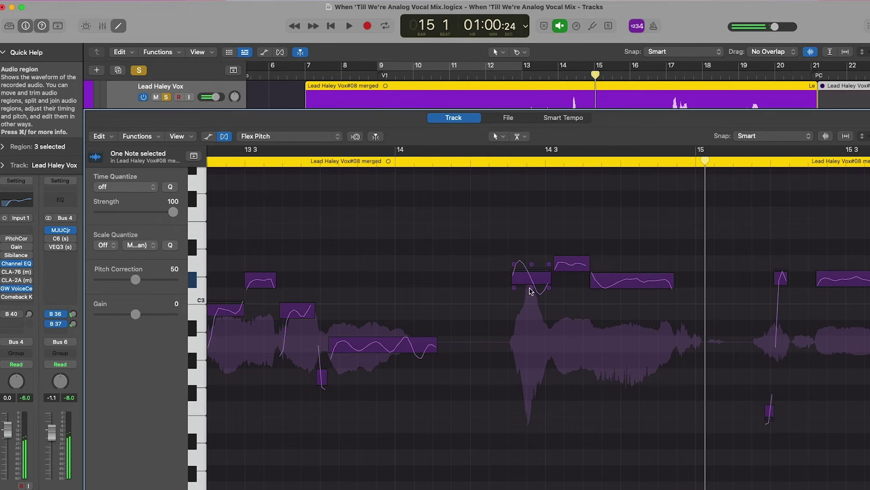
Step: Reduce the vibrato of the note just before 14 3 and play the vocal on to 17 4
left_click_drag(534, 296, 533, 301)
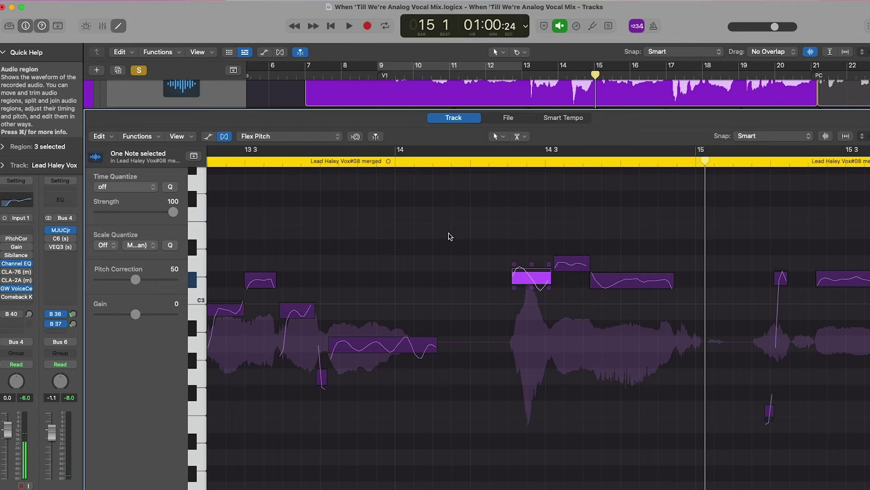
key("space")
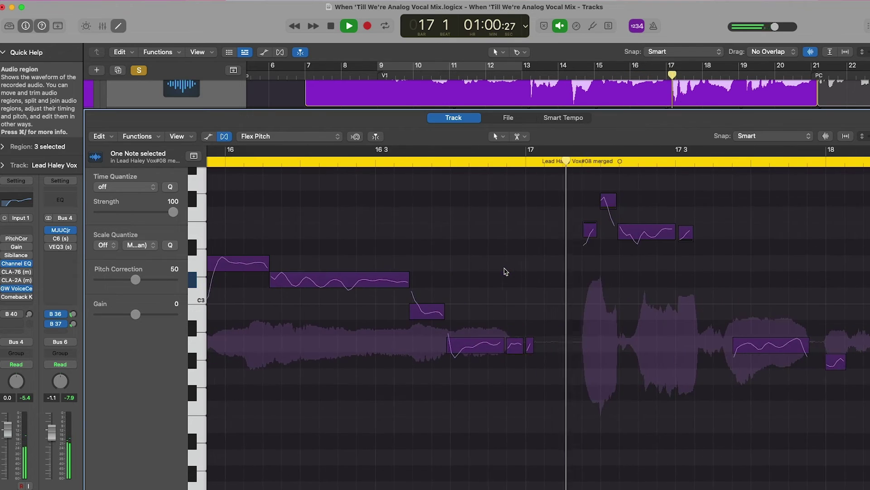
key("space")
Step: Set the pitch correction of the short high note just before the E3 note in bar 17 to 56 and play it back
scroll(544, 286, "up", 4)
left_click(519, 333)
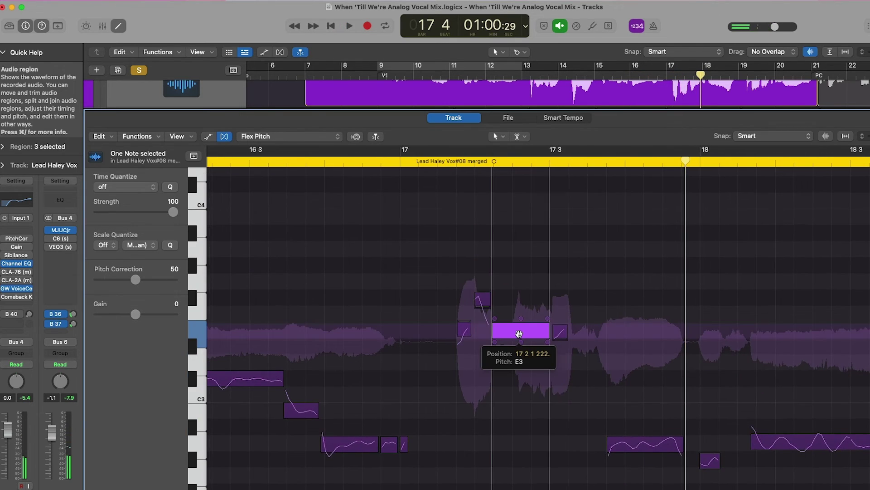
left_click(482, 299)
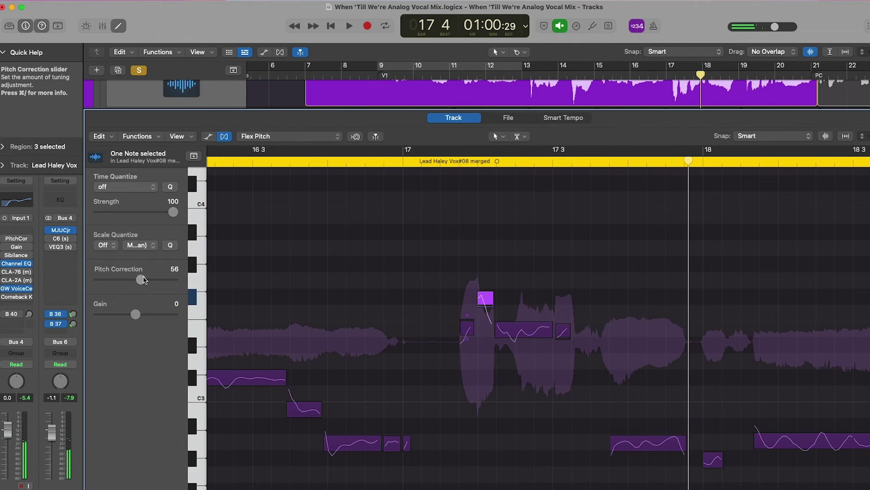
key("space")
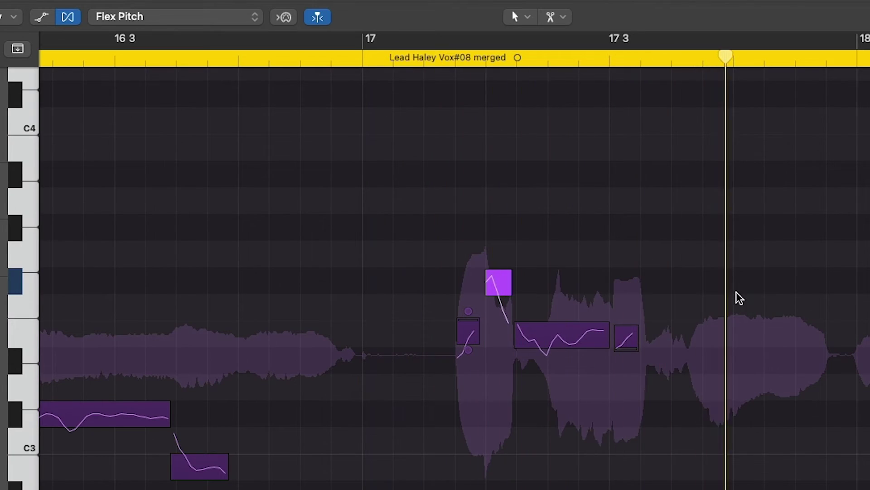
Step: Reduce the vibrato of the long note in bar 18 to 70% and play it back
scroll(740, 298, "down", 5)
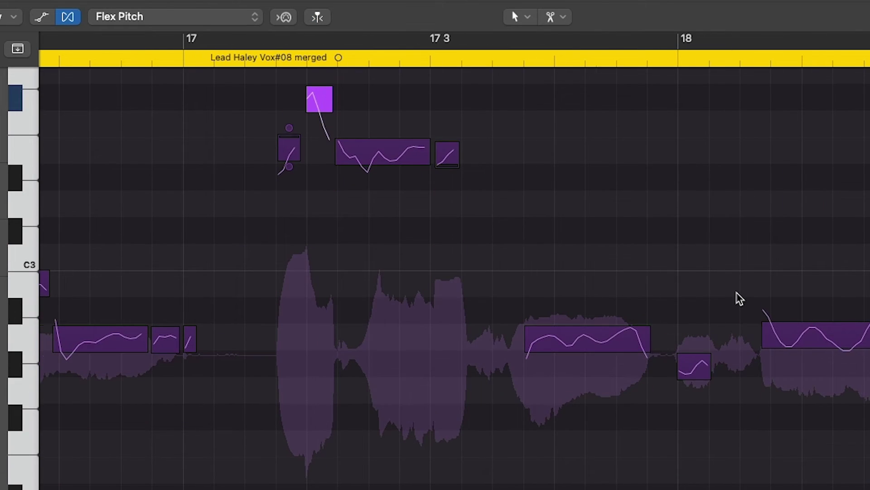
scroll(740, 299, "right", 5)
mouse_move(746, 357)
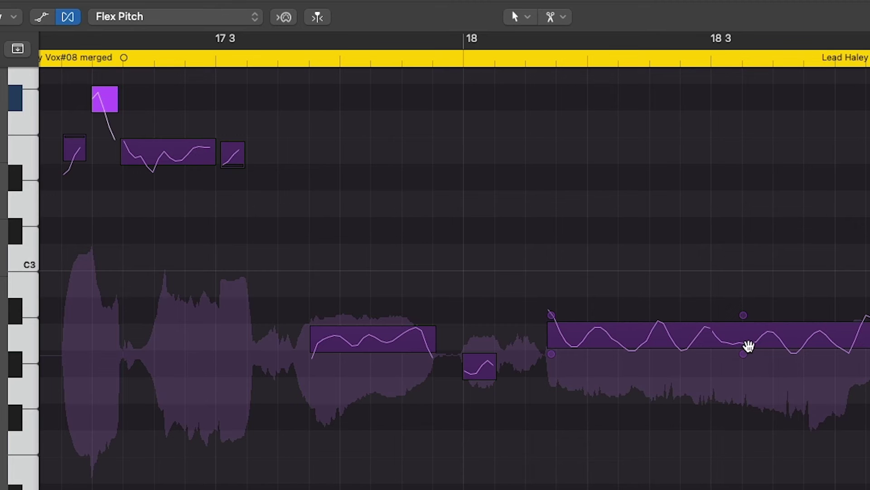
left_click_drag(744, 354, 744, 366)
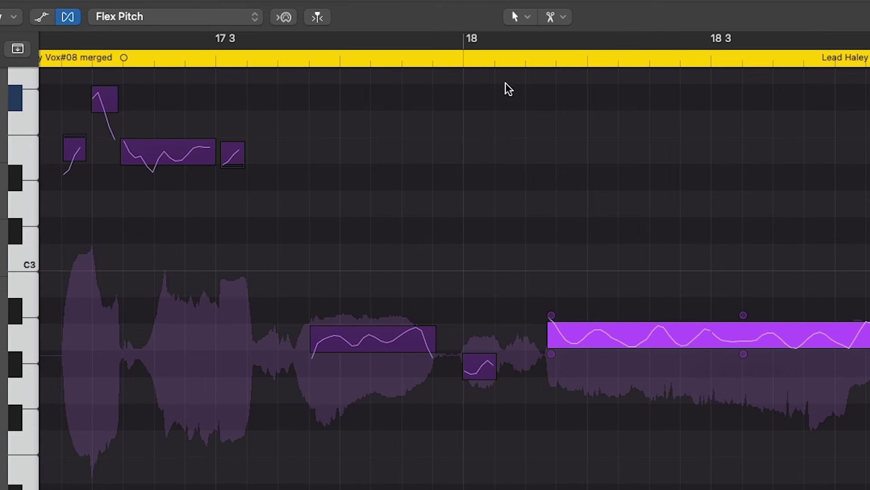
key("space")
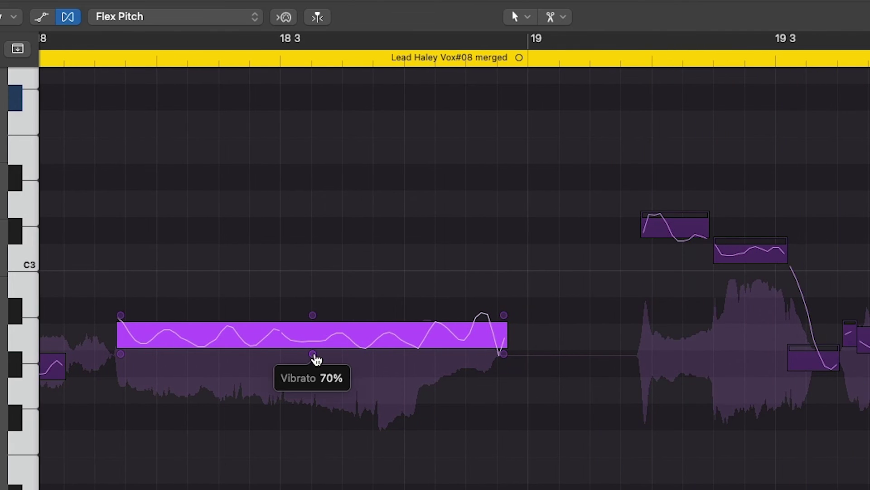
Step: Raise the vibrato of the long note in bar 18 slightly
left_click_drag(316, 358, 316, 352)
scroll(591, 260, "right", 5)
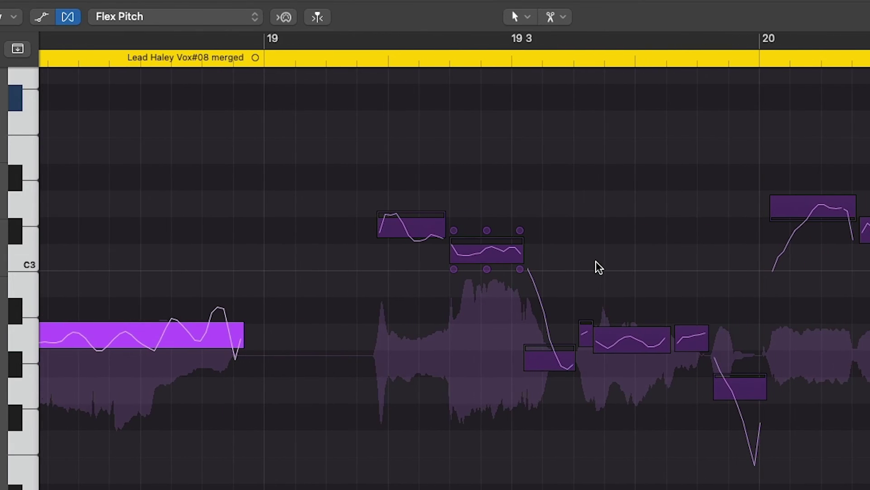
Step: Try the note just before 19 3 at B2 and play it back
left_click(496, 249)
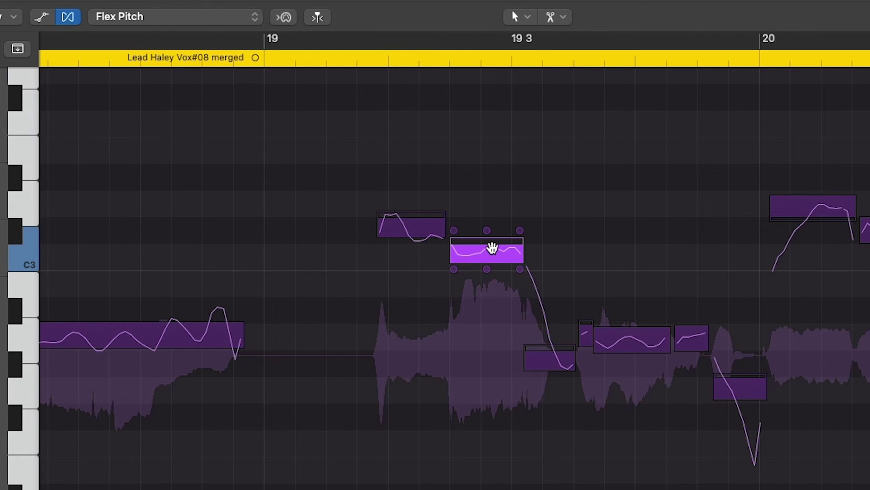
left_click_drag(490, 268, 538, 277)
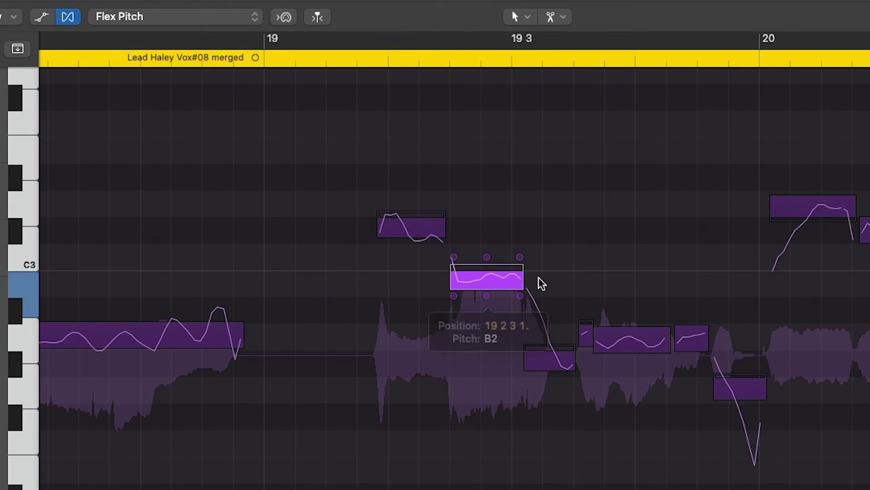
key("space")
key("space")
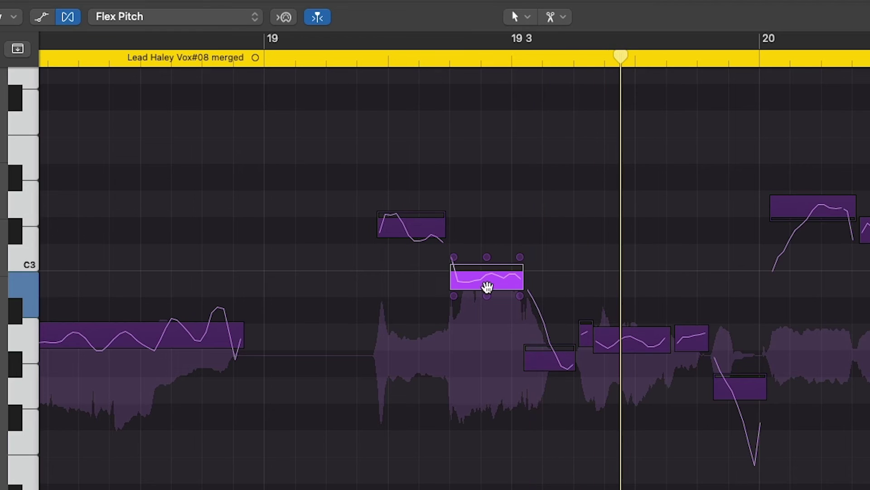
Step: Move the note just before 19 3 up to C#3 and play it back
left_click_drag(486, 288, 480, 219)
key("space")
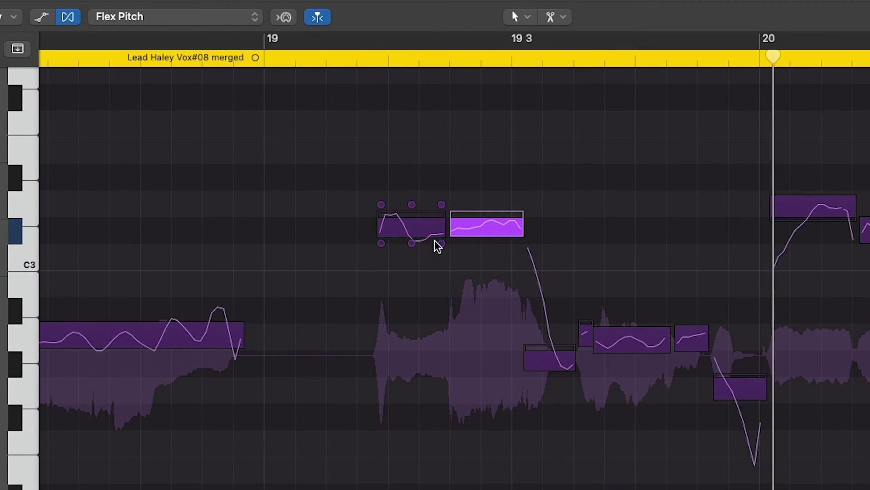
Step: Split the first note of bar 19 in two and retune its first part to the centre of C#3
mouse_move(412, 243)
left_mouse_down()
mouse_move(410, 253)
mouse_move(411, 238)
left_mouse_up()
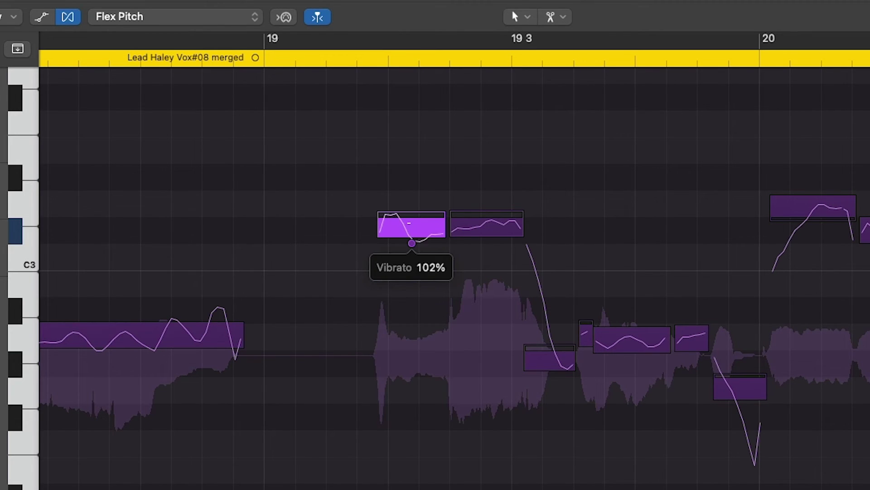
left_click(409, 227, "super")
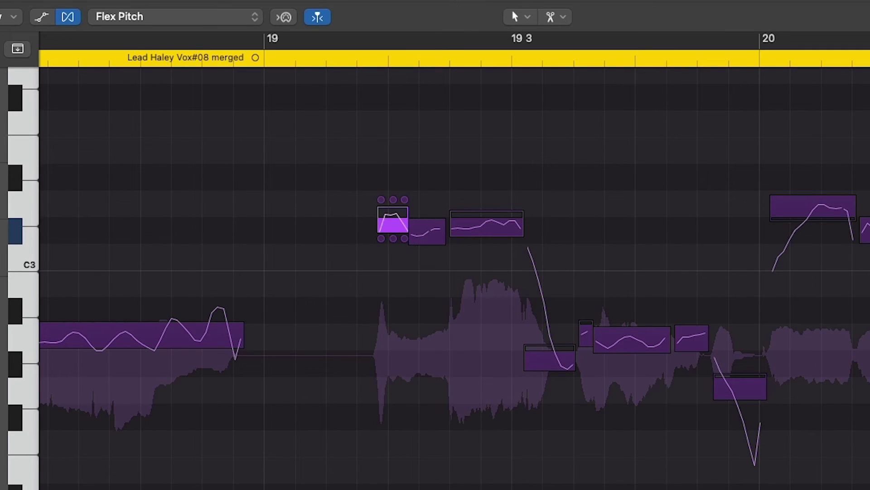
left_click_drag(393, 219, 393, 204)
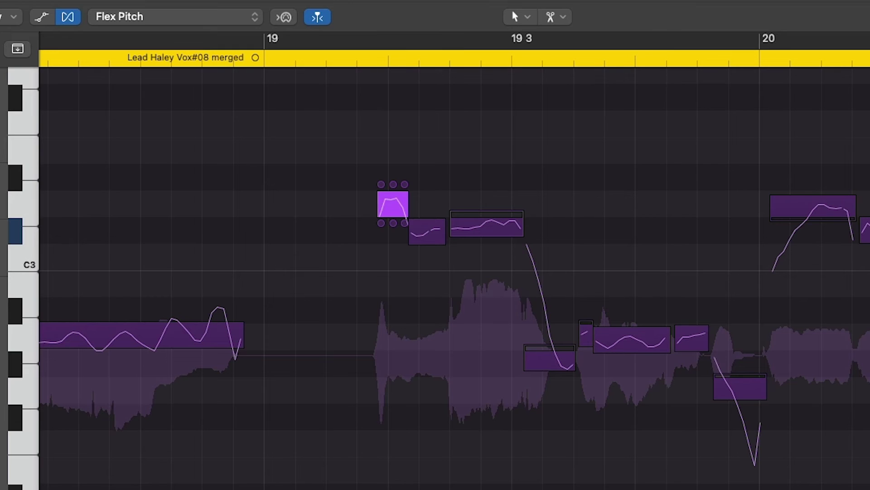
key("alt+Down")
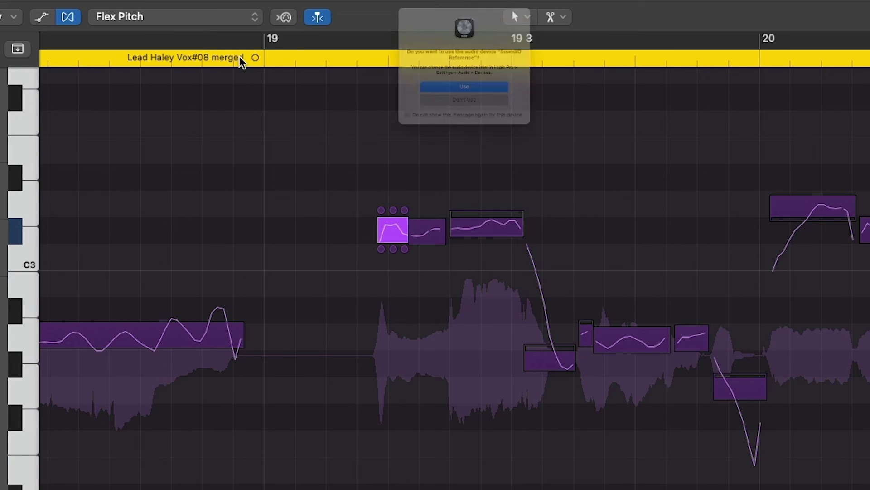
Step: Accept the SoundID Reference audio device and play back the phrase in bar 19
key("Return")
key("space")
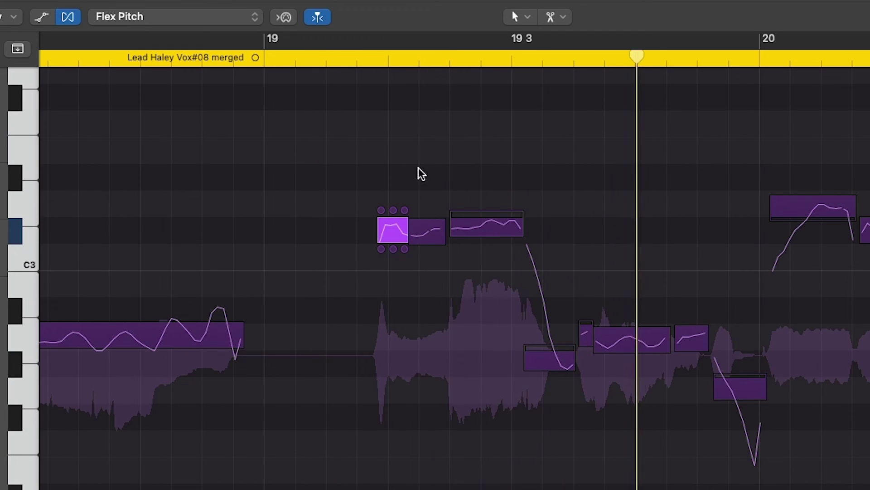
key("space")
Step: Lower the note just before 19 3 slightly towards the centre of C#3 and play the vocal from just after bar 19
left_click(493, 219)
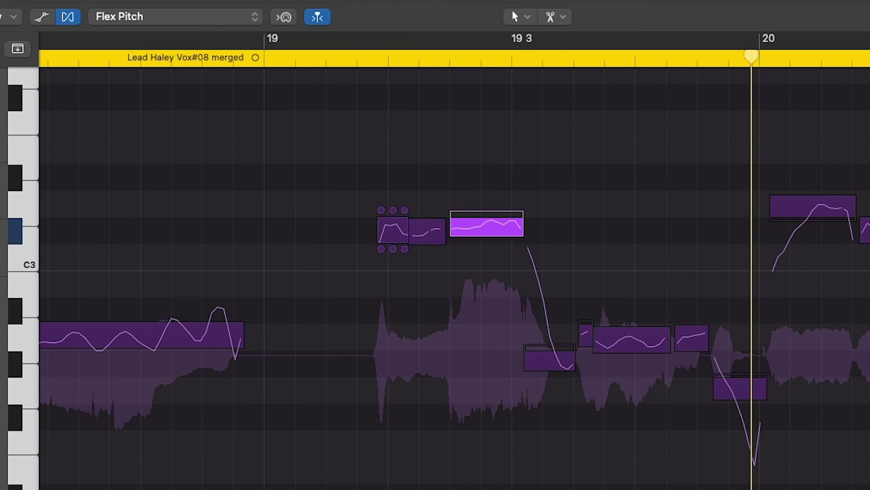
left_click_drag(494, 219, 493, 222)
left_click(304, 61)
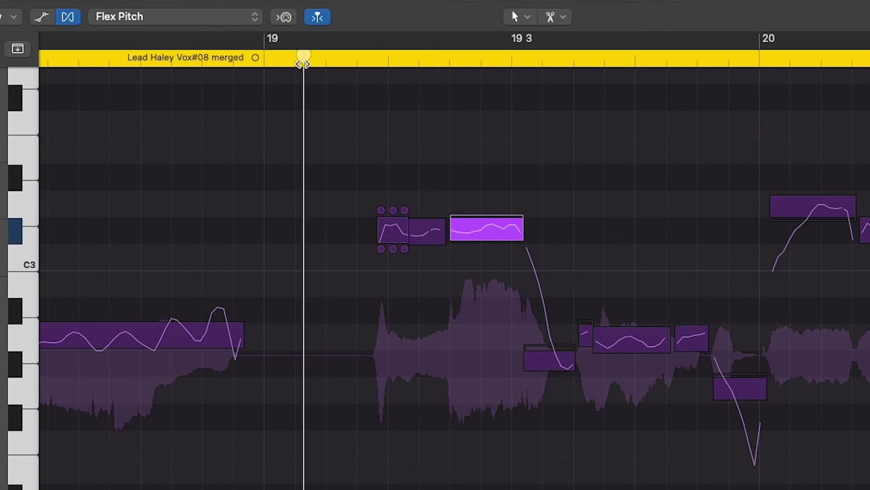
key("space")
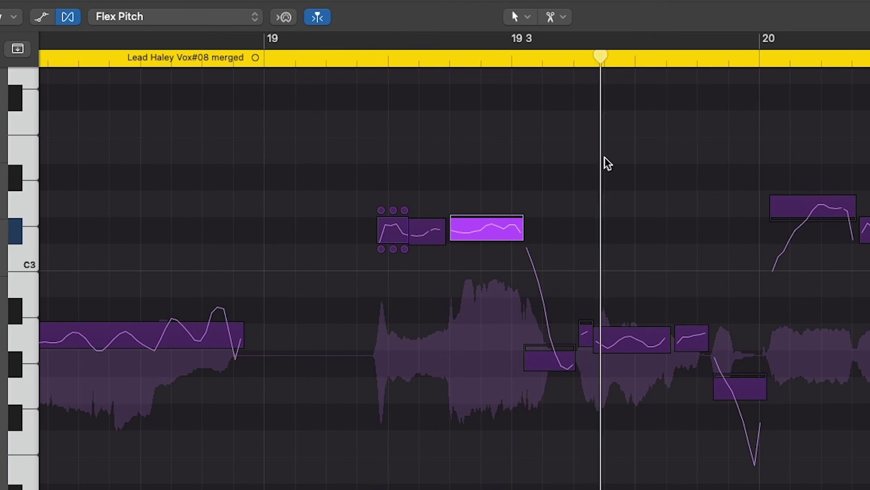
Step: Raise the short G2 note just before bar 20 to G#2 and play it back
left_click(760, 384)
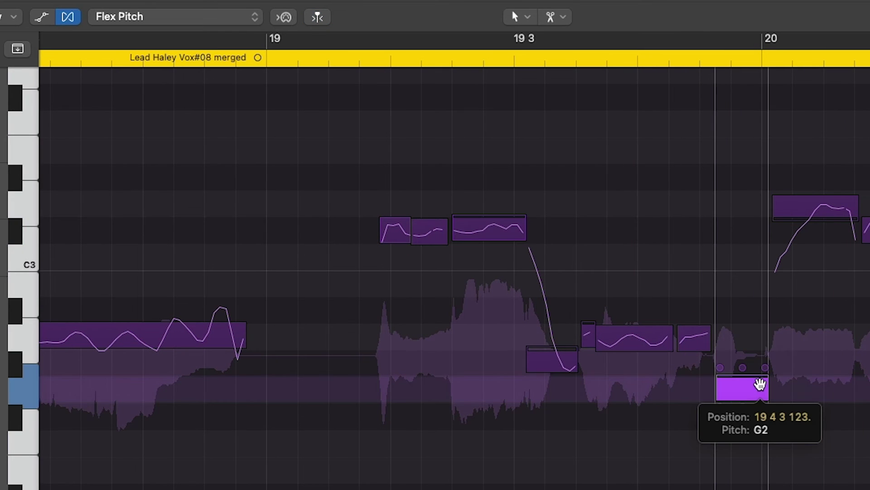
left_click_drag(760, 384, 759, 356)
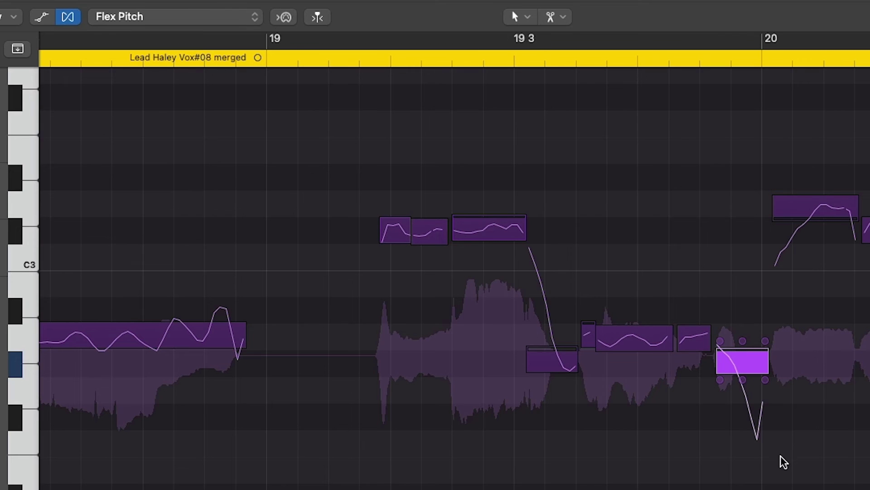
key("space")
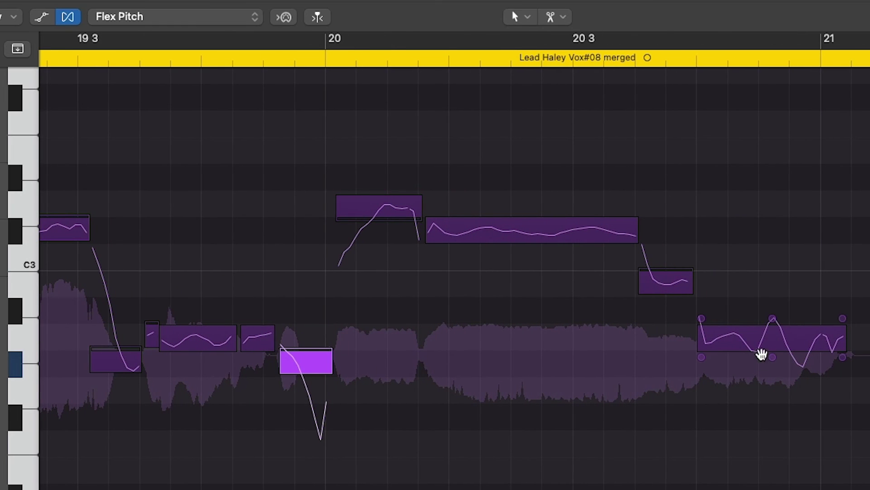
Step: Reduce the vibrato of the last note before bar 21
left_click_drag(775, 359, 772, 367)
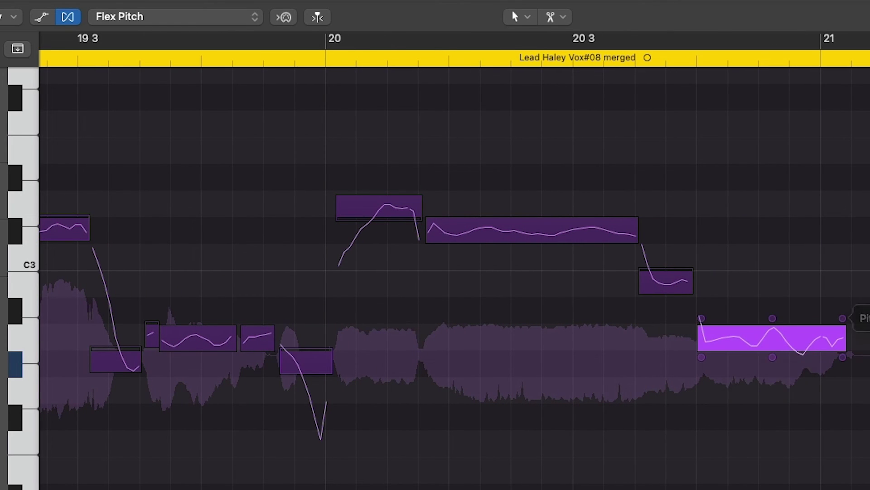
key("super+Left")
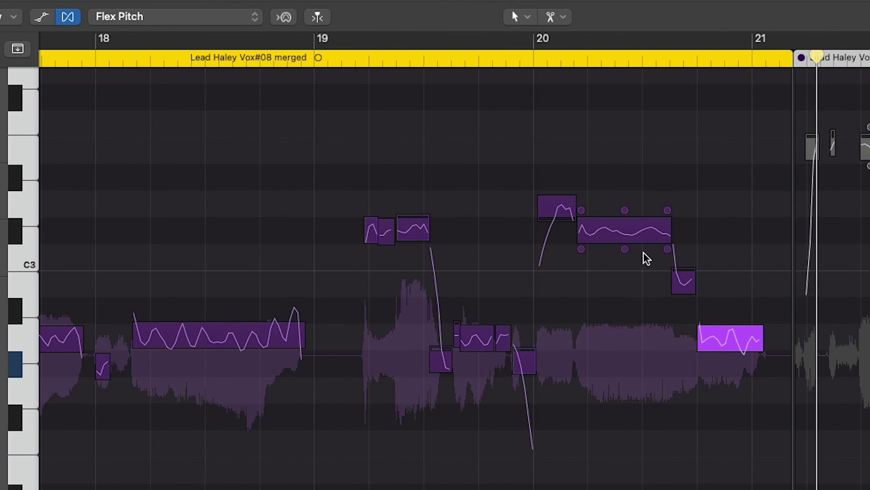
Step: Split the long C#3 note in bar 16 into three notes between its vibrato waves
scroll(645, 256, "left", 5)
scroll(634, 227, "left", 15)
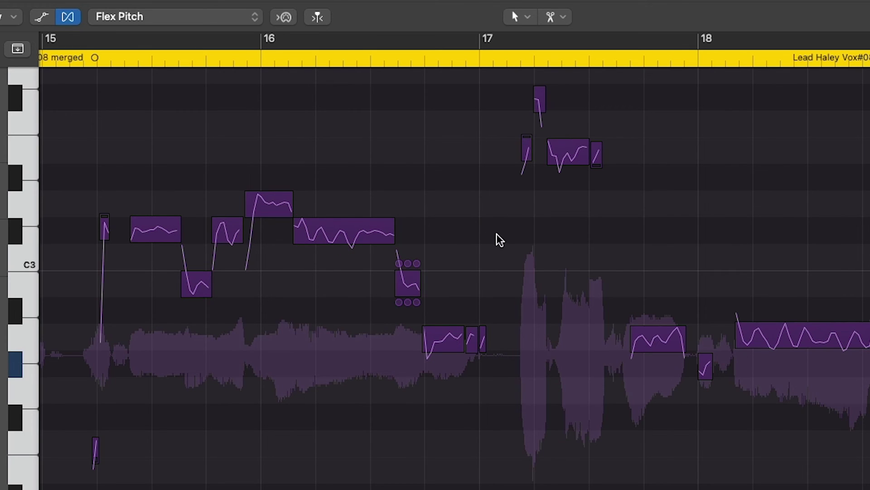
left_click(351, 232)
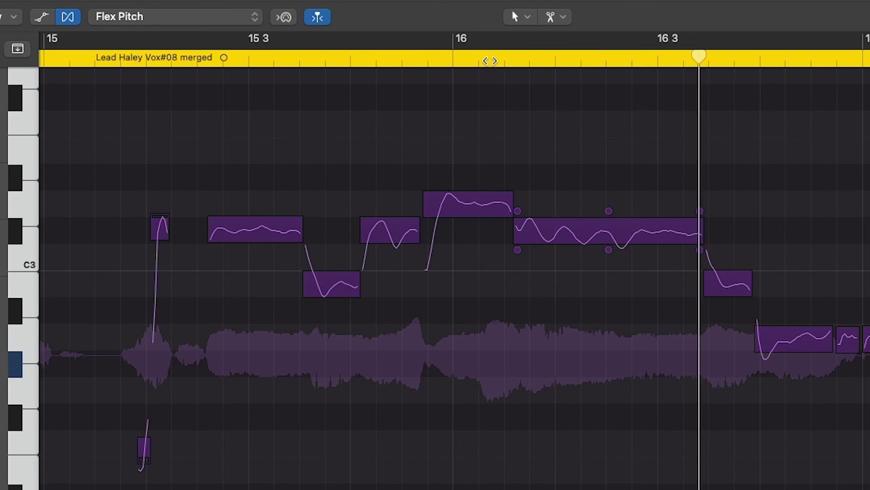
left_click(633, 240)
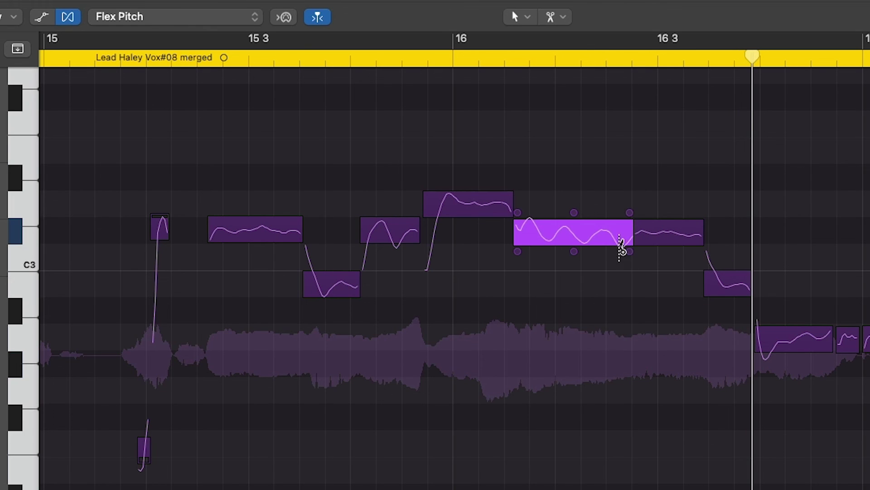
left_click(552, 235)
Step: Set the pitch correction of the middle piece of the split note in bar 16 to 99
left_click(586, 230)
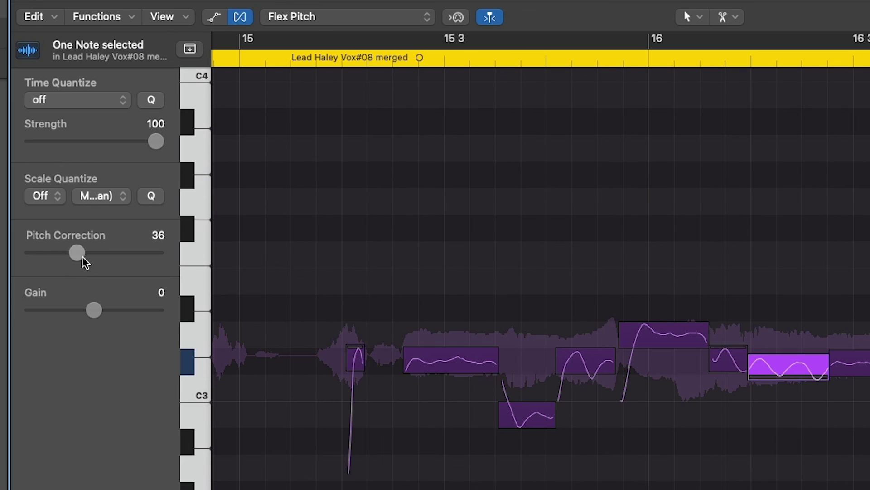
left_click_drag(84, 260, 161, 261)
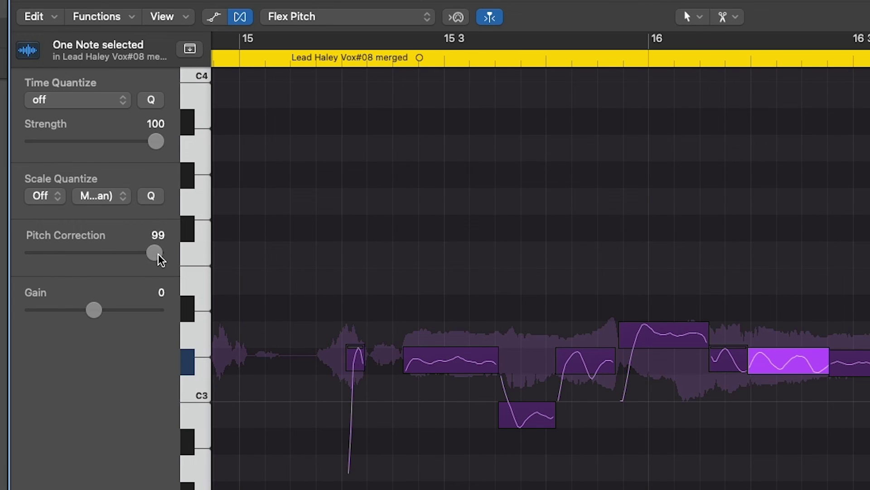
left_click(635, 284)
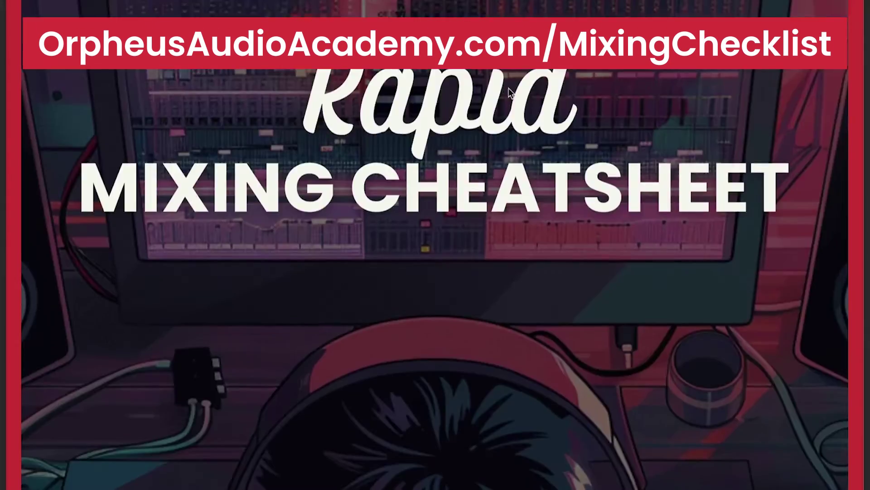
scroll(503, 84, "down", 15)
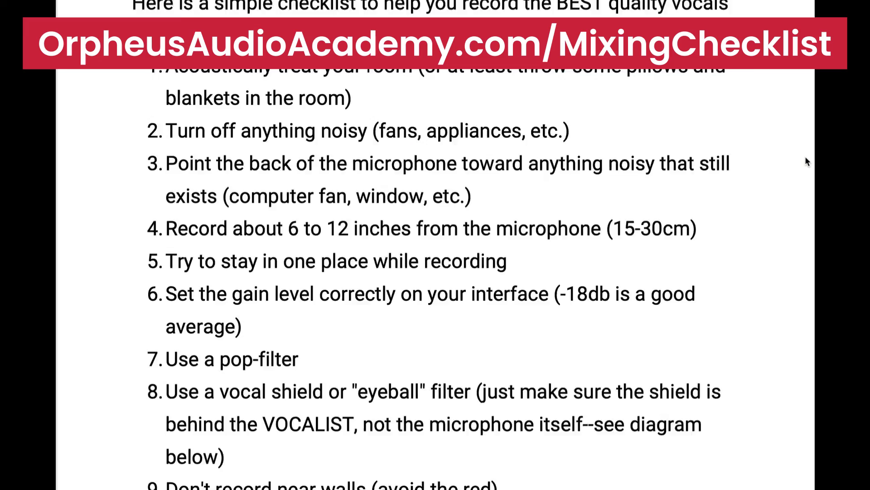
scroll(805, 157, "down", 20)
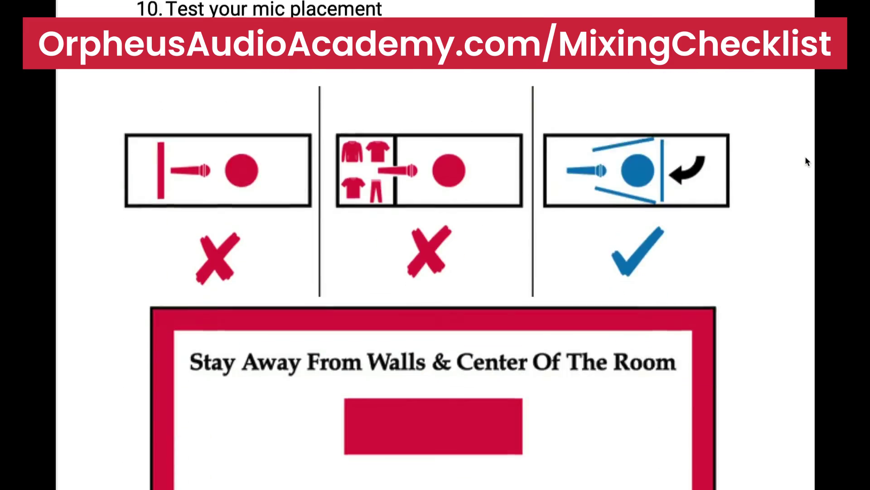
scroll(806, 159, "down", 20)
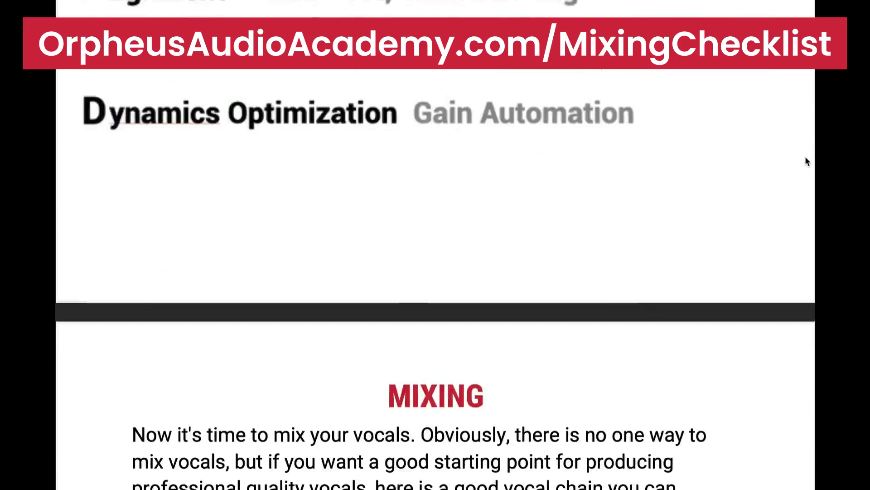